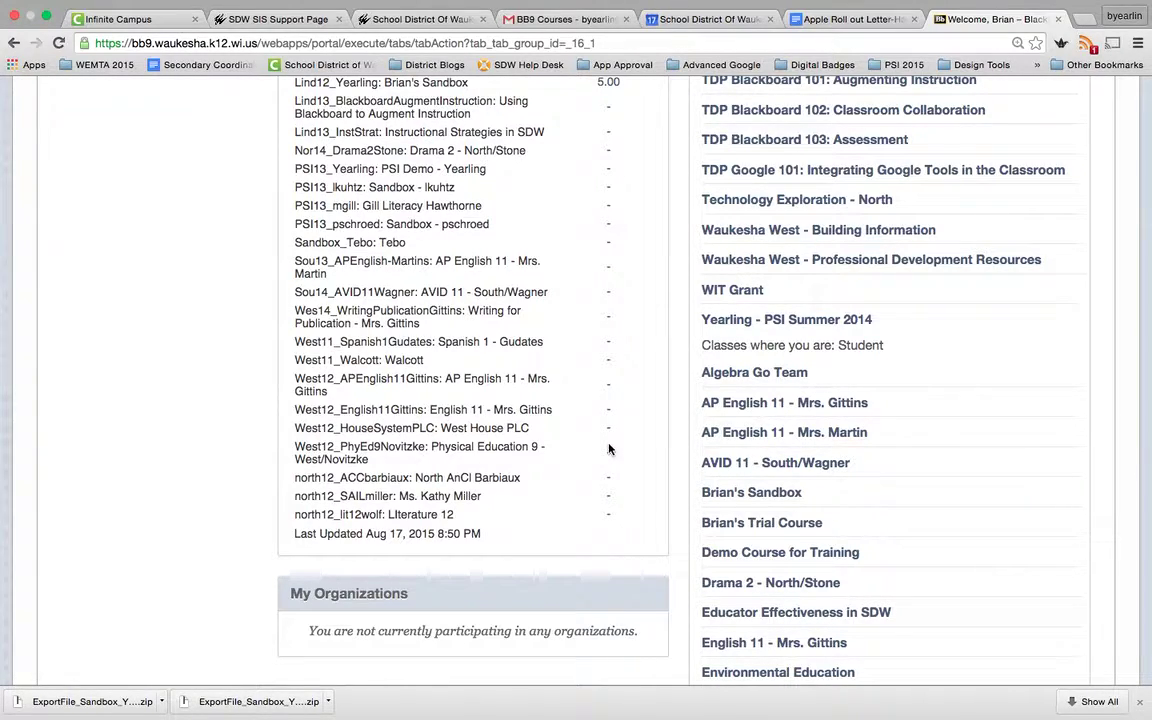
Open the Yearling - PSI Summer 2014 course from the course list.
scroll(608, 449, down, 1)
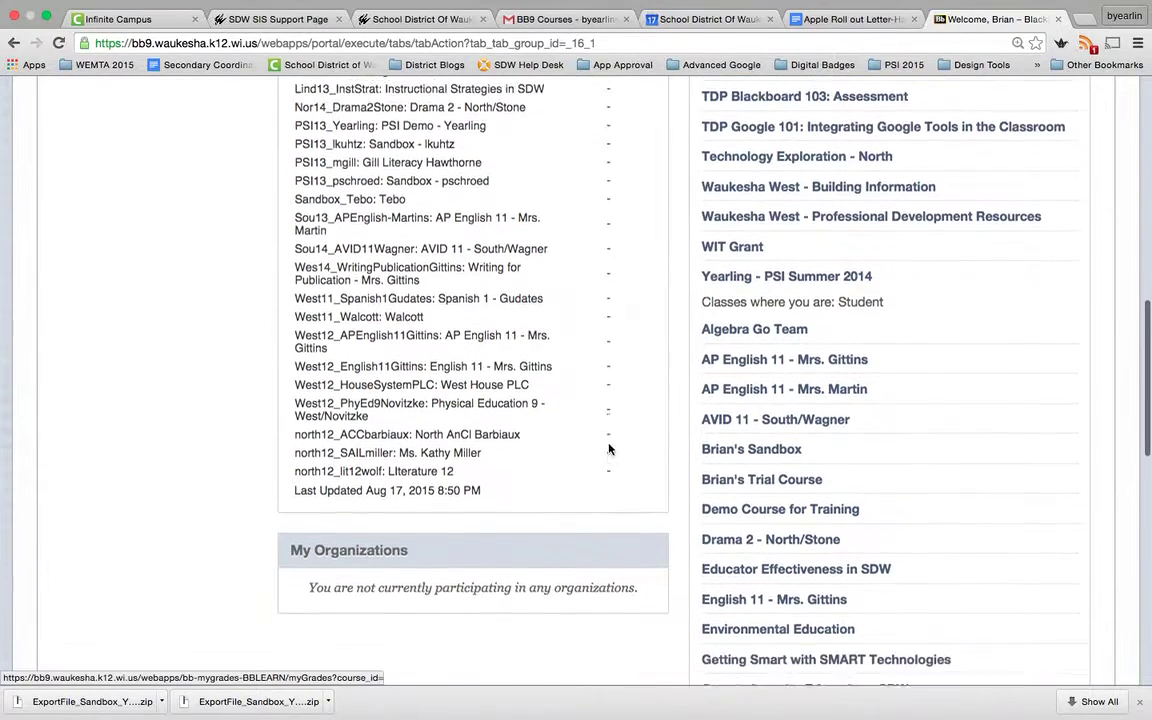
scroll(608, 449, down, 10)
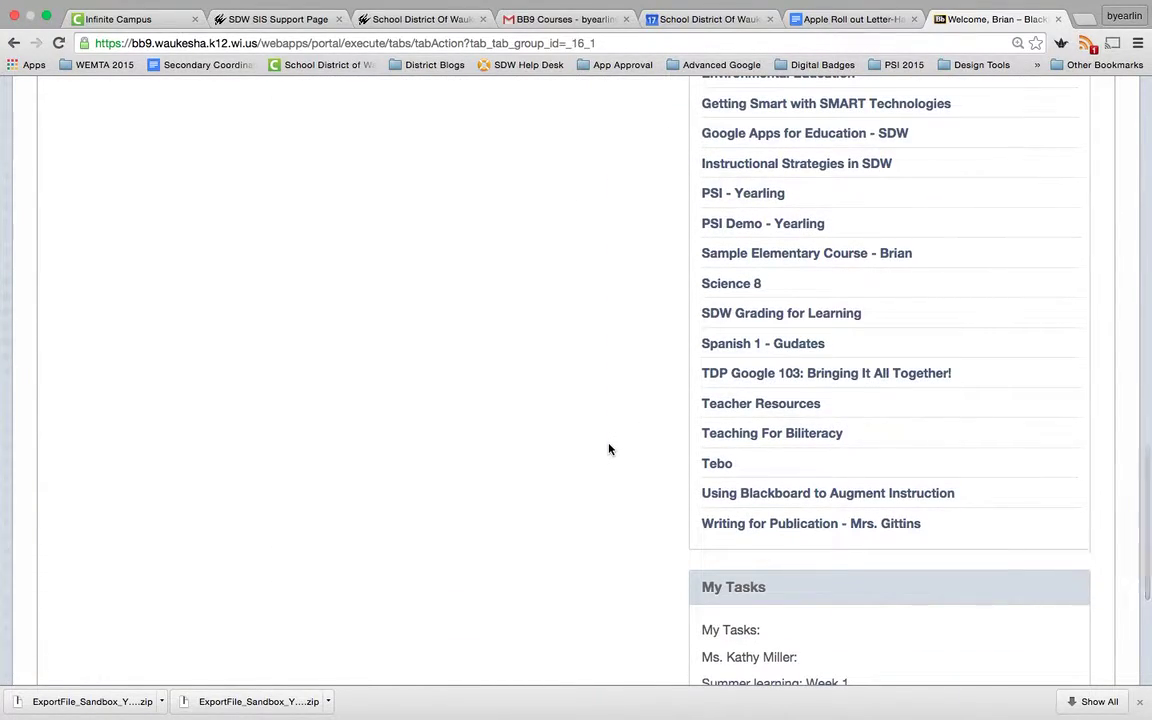
scroll(608, 449, up, 10)
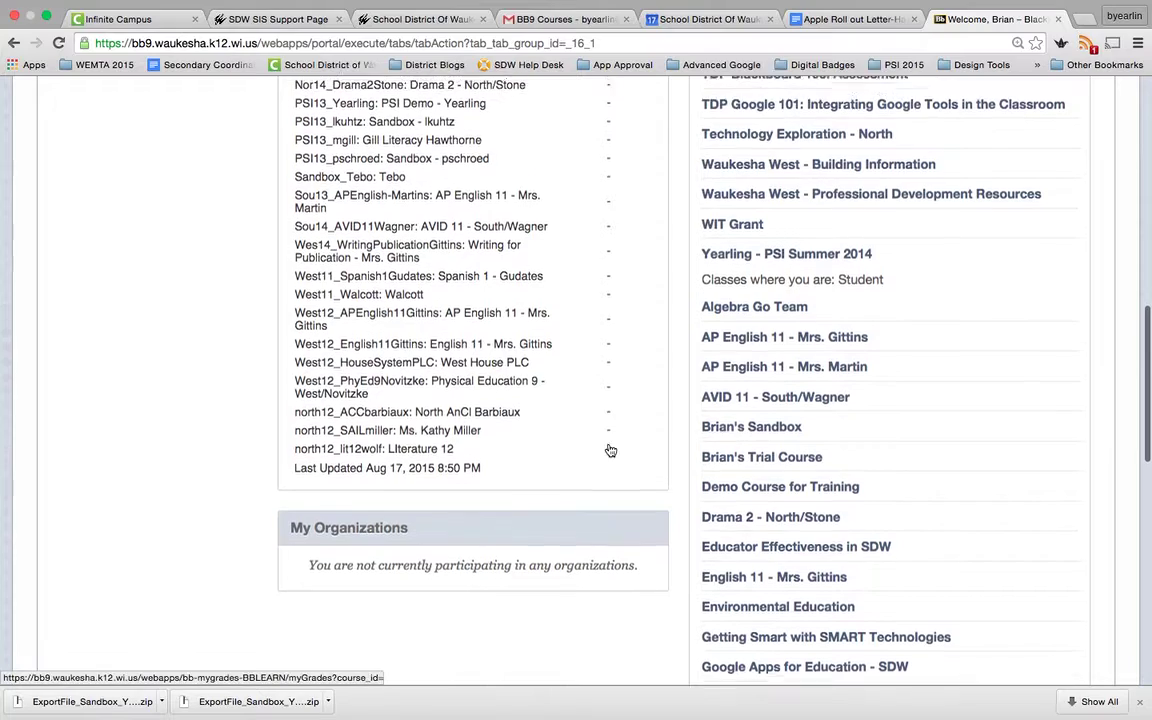
scroll(610, 450, up, 8)
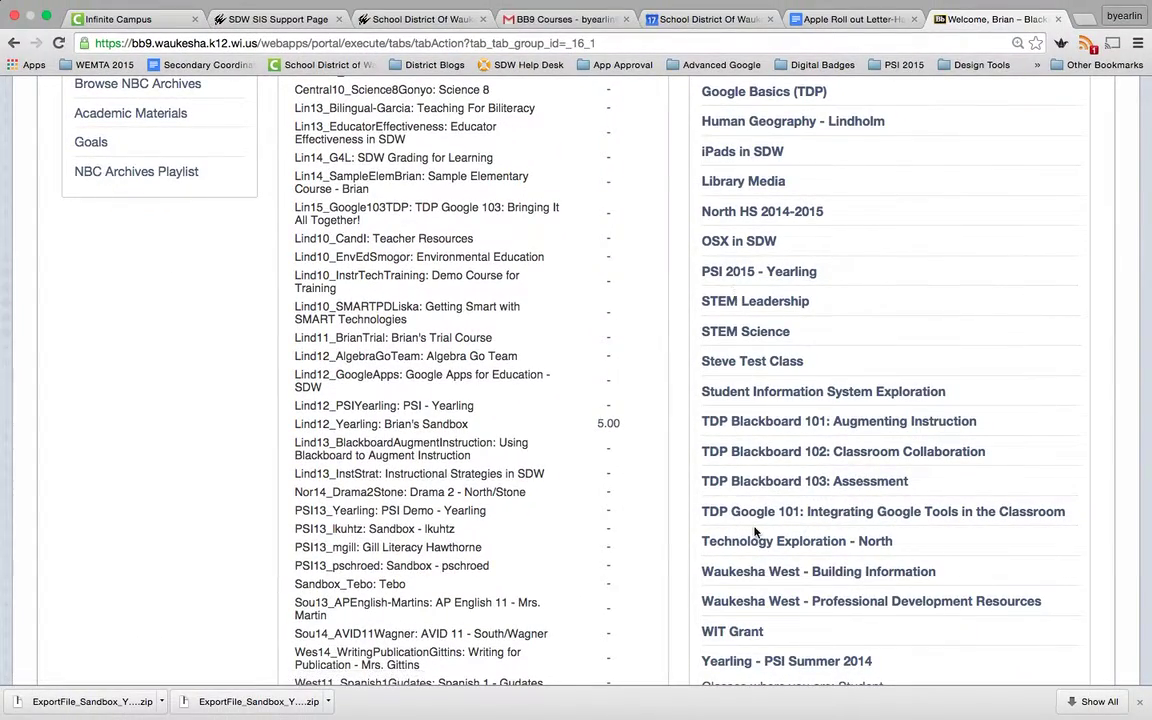
scroll(700, 470, down, 3)
scroll(752, 535, up, 1)
click(768, 613)
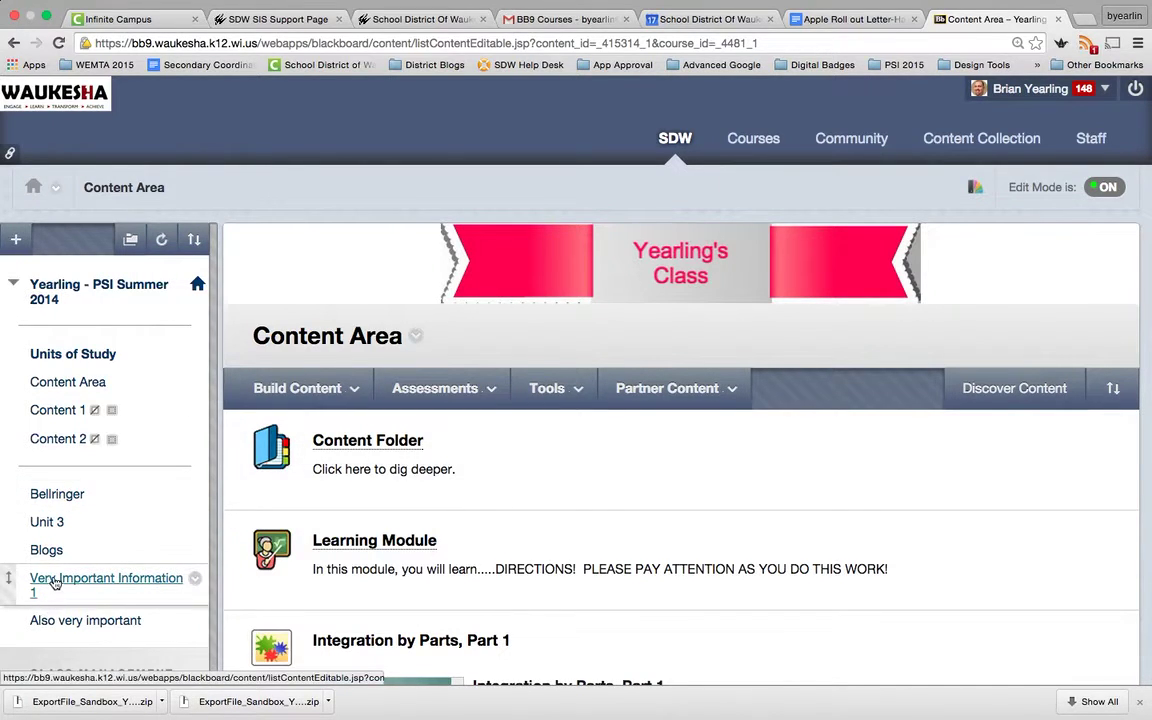
Review the Content Area items and the Content Folder's options menu.
scroll(71, 587, down, 2)
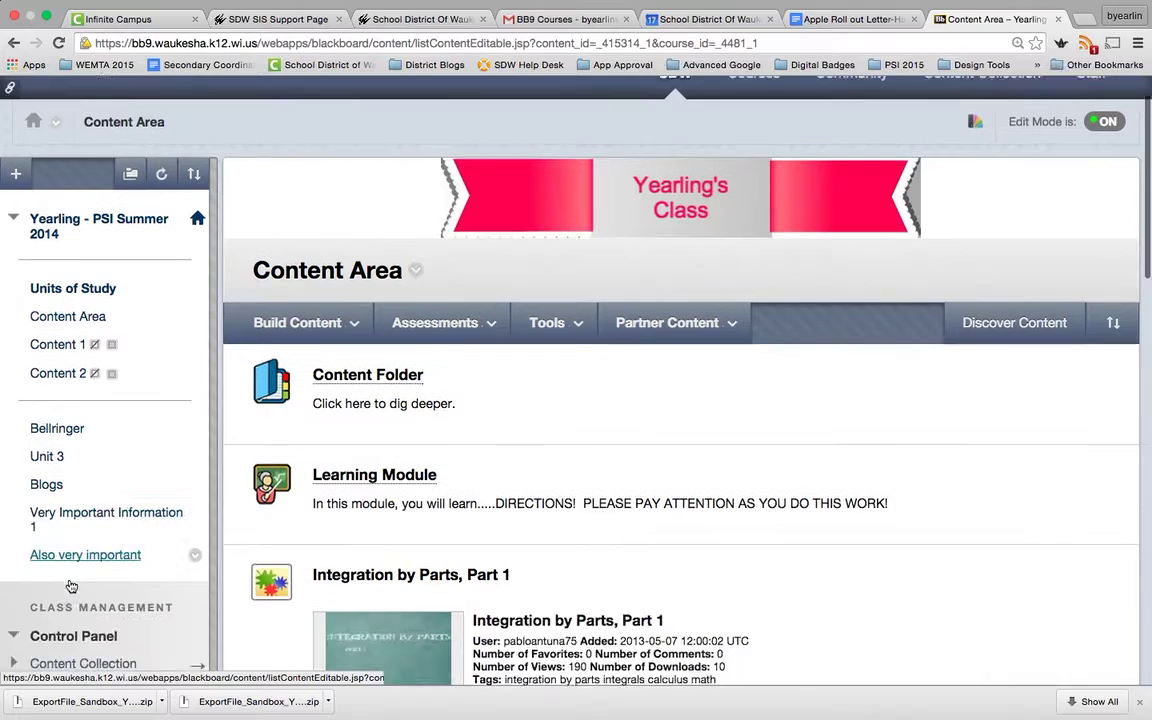
scroll(71, 587, down, 1)
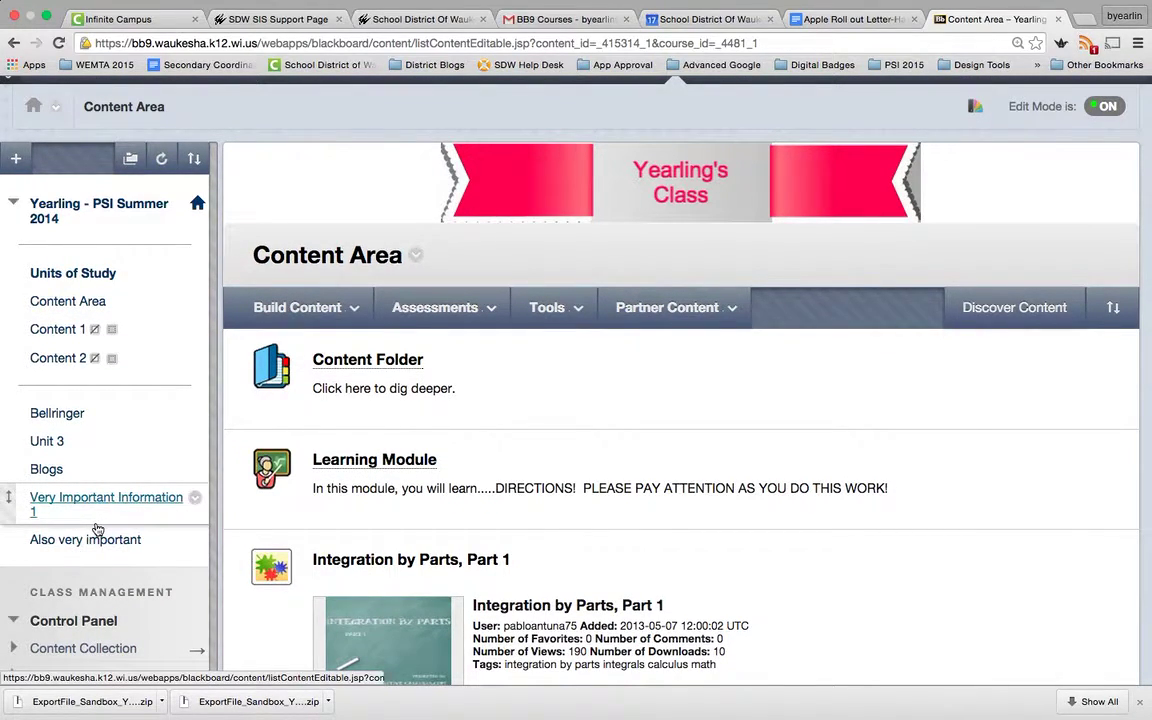
scroll(97, 529, down, 3)
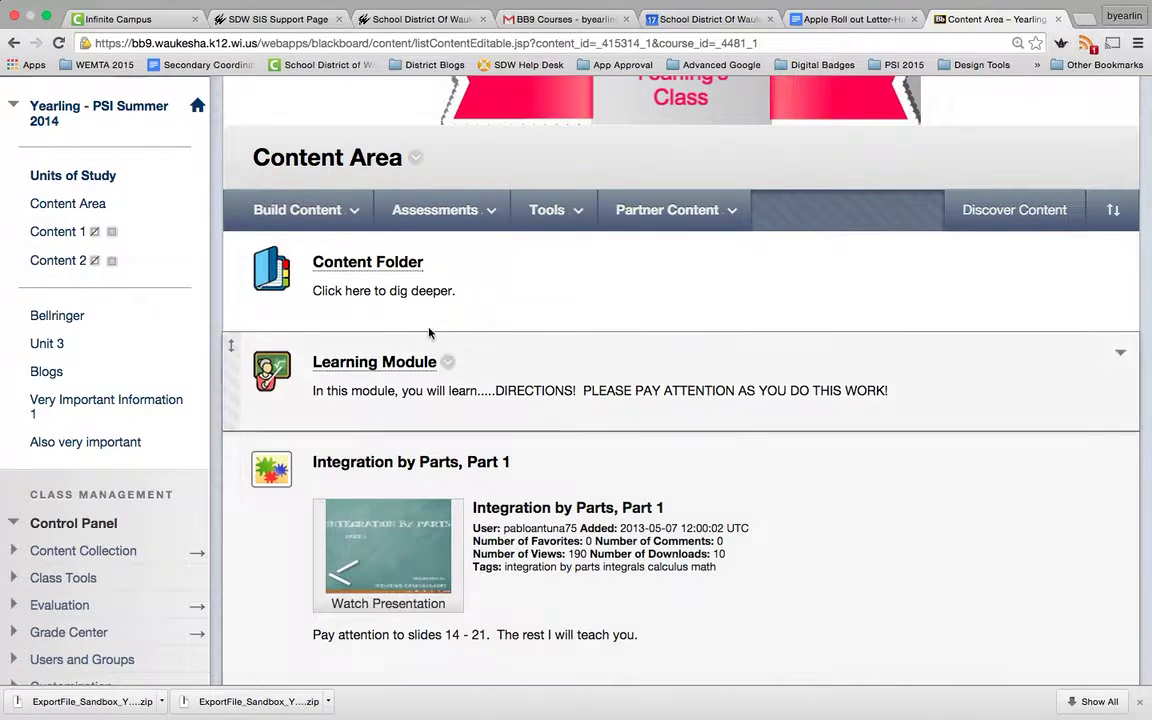
click(436, 263)
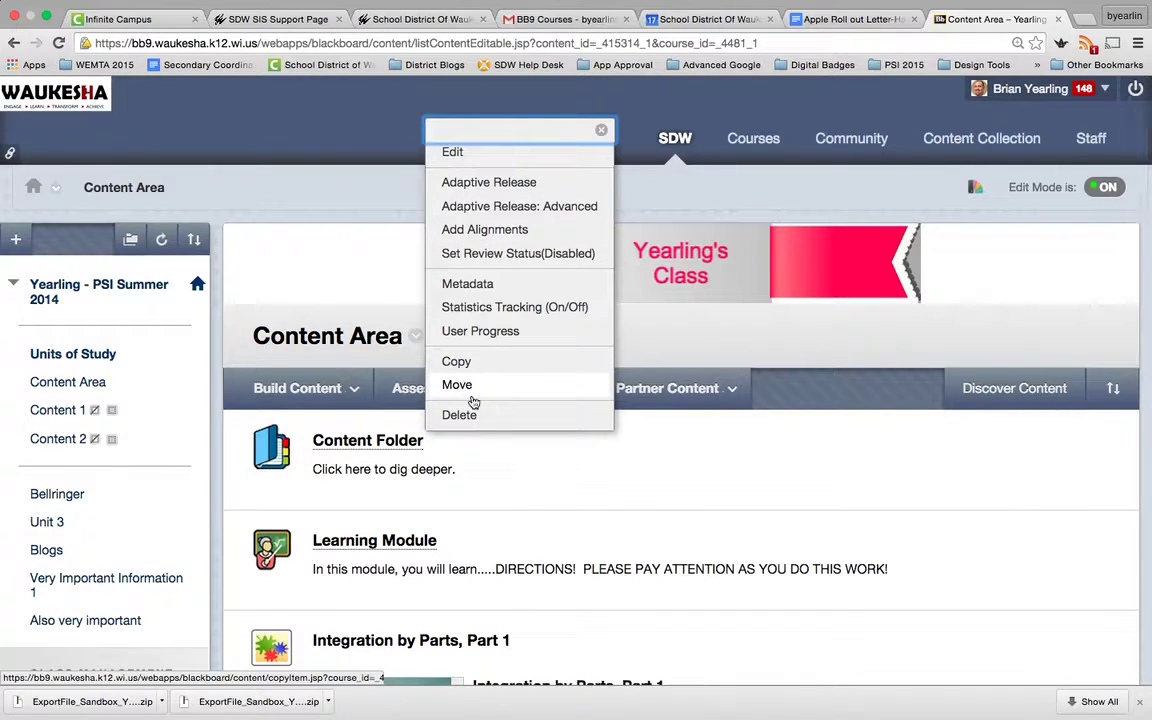
scroll(800, 400, down, 1)
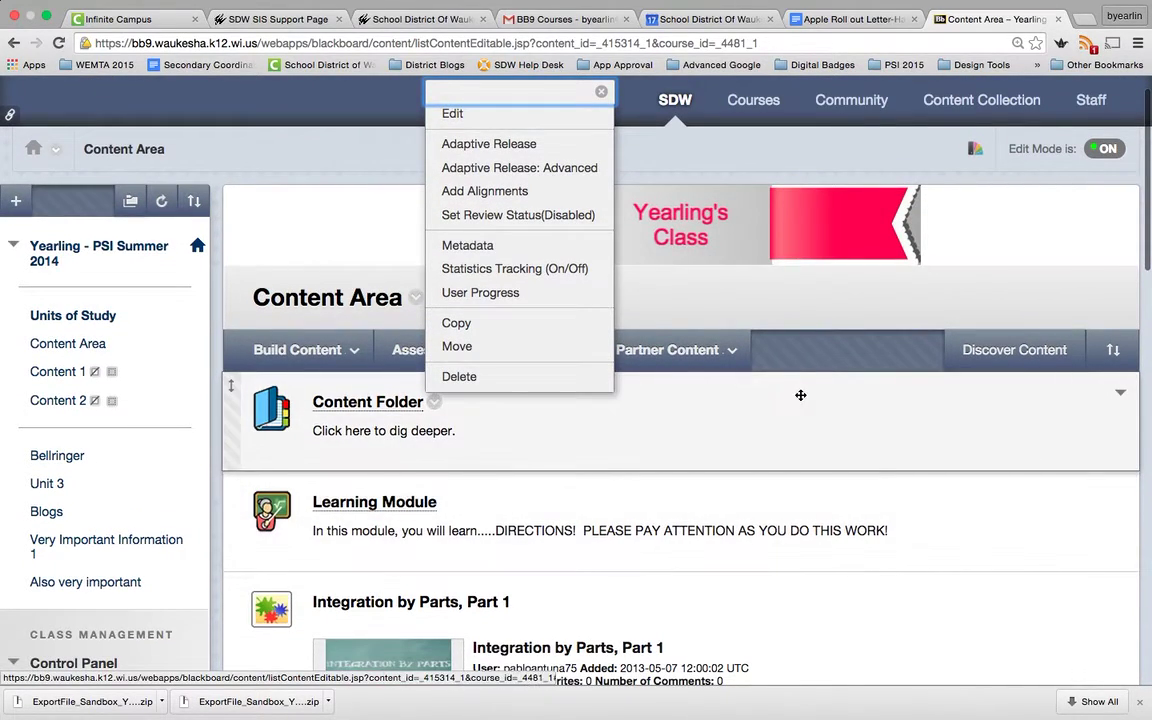
click(801, 395)
Look through the Build Content and Partner Content menus, then scroll the Content Area.
click(297, 349)
click(667, 350)
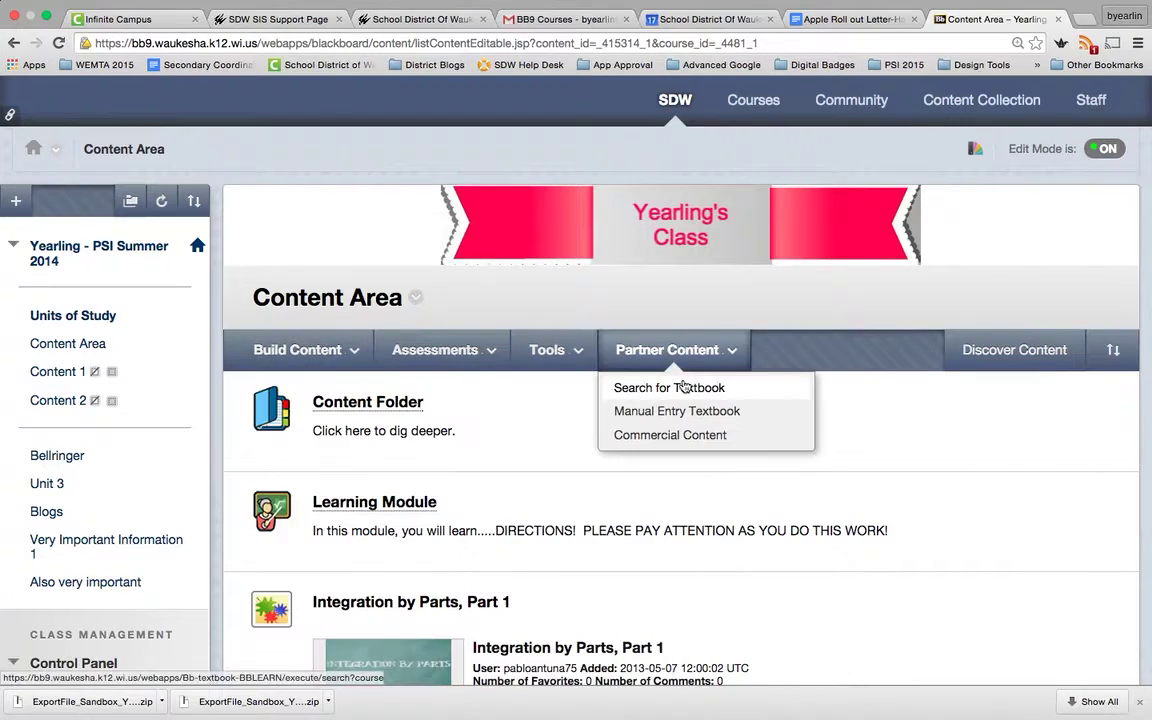
scroll(759, 527, down, 5)
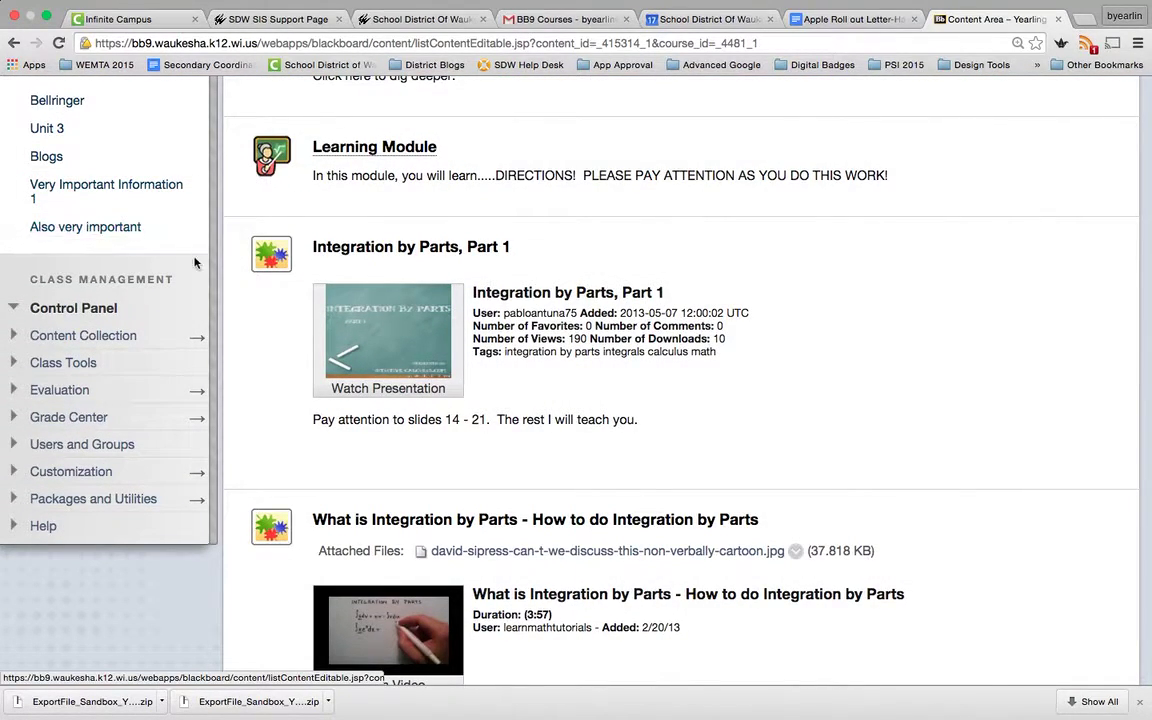
scroll(557, 361, down, 1)
scroll(555, 359, up, 4)
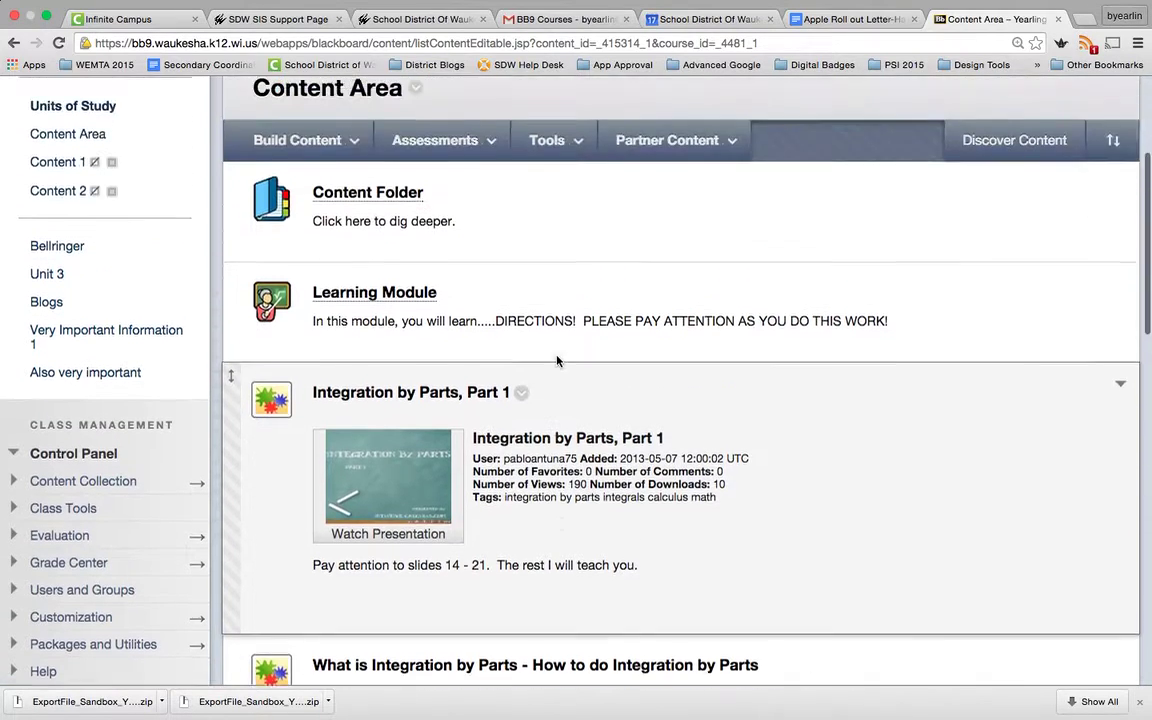
scroll(476, 297, down, 4)
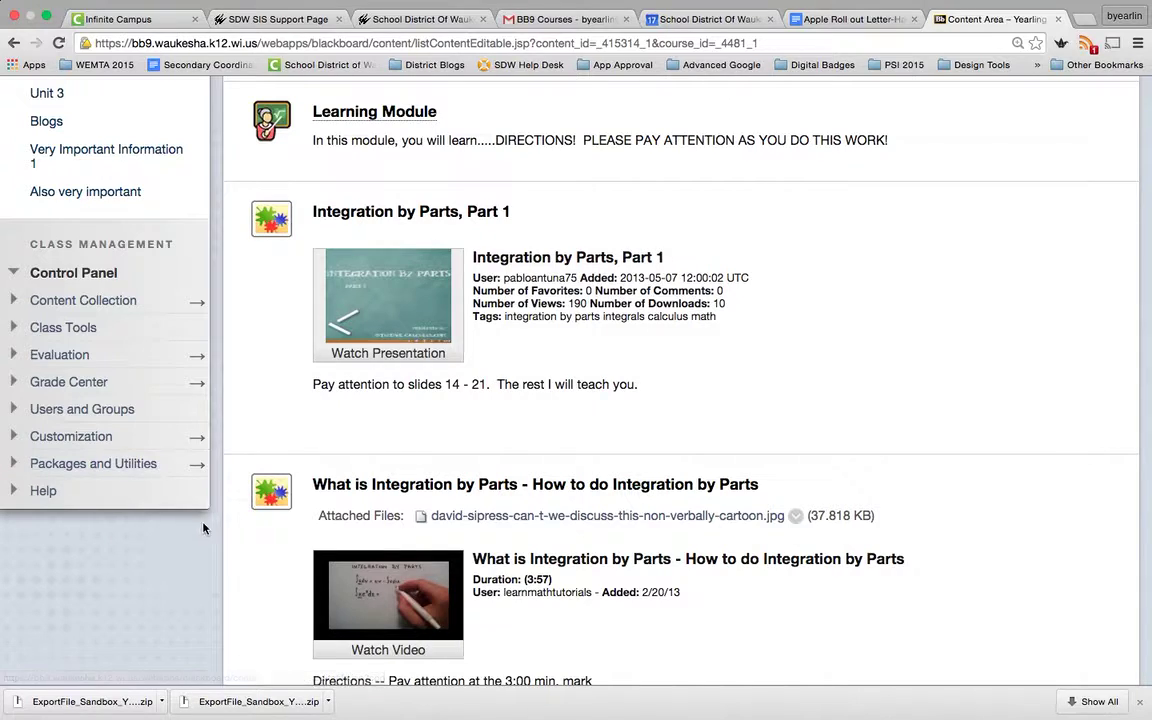
scroll(214, 535, up, 5)
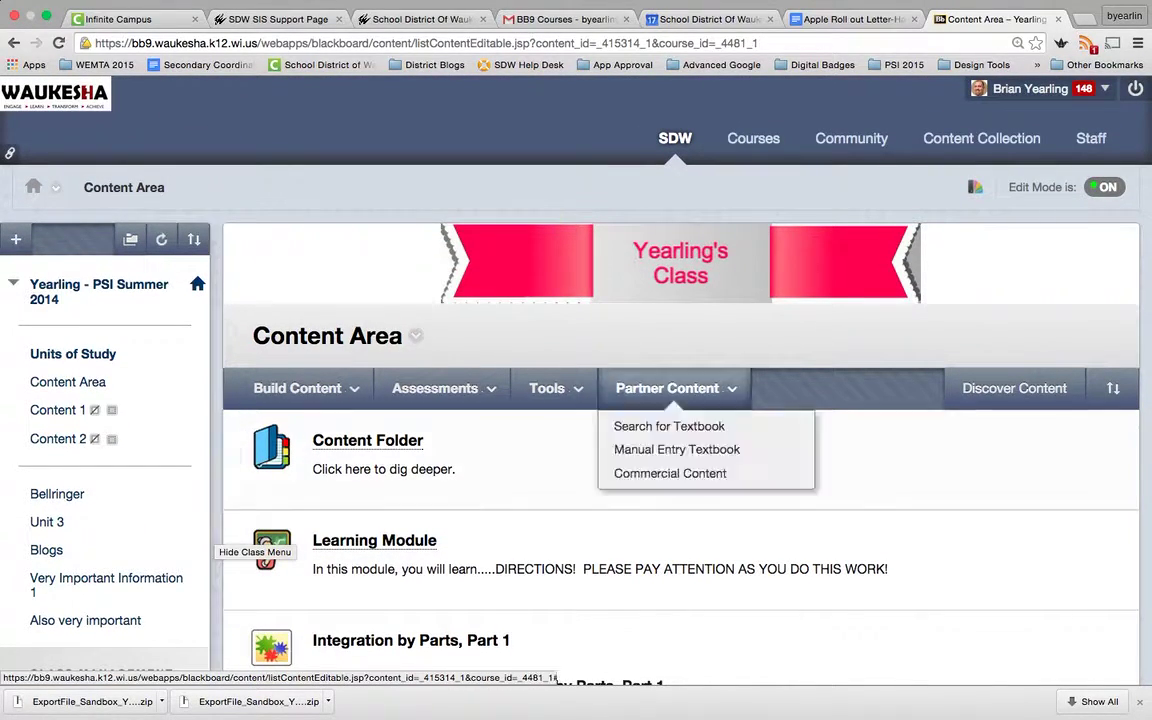
click(1101, 190)
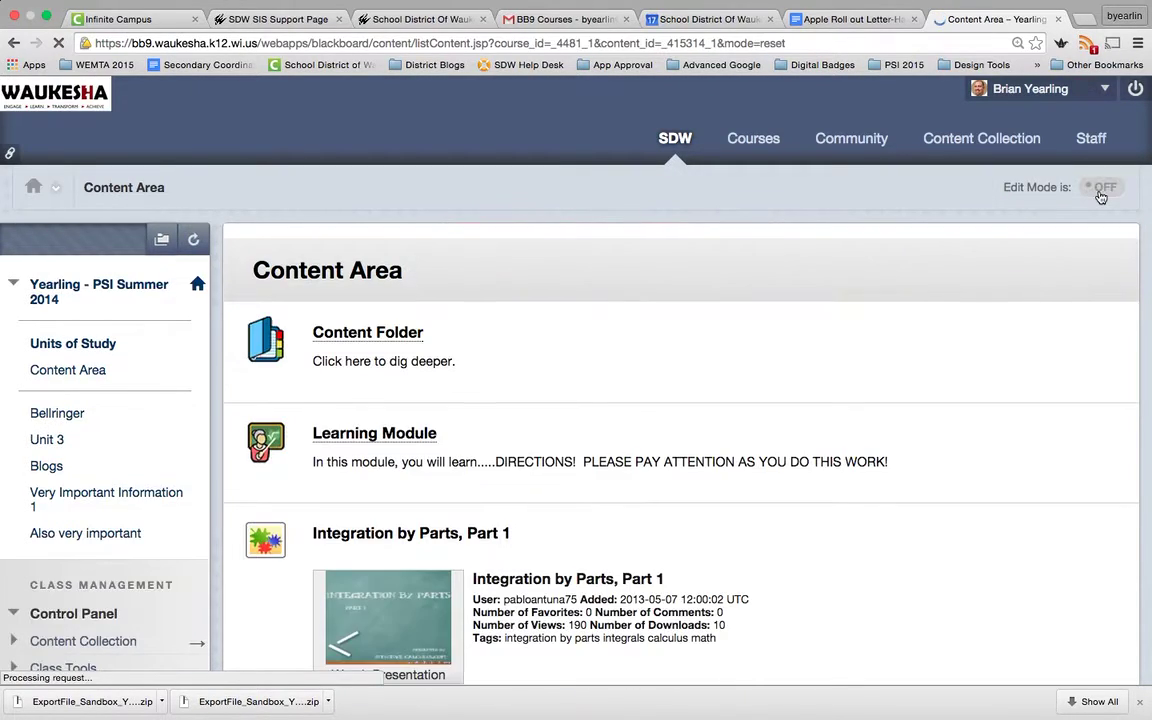
click(1101, 190)
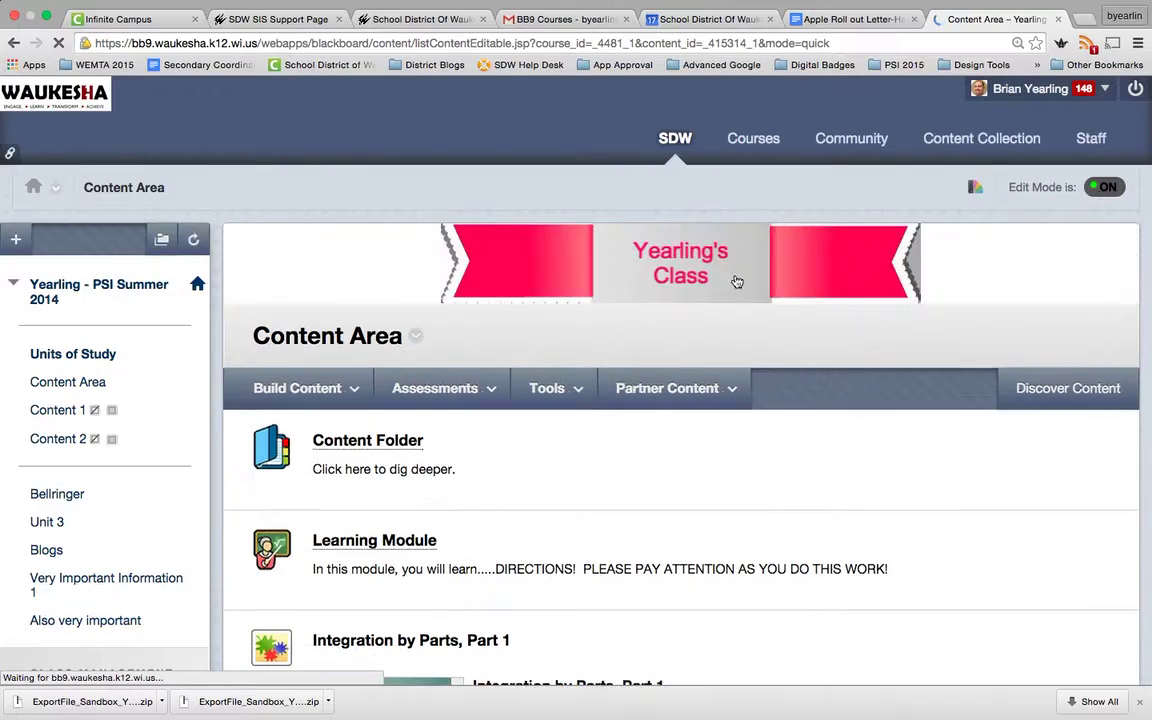
scroll(500, 400, down, 5)
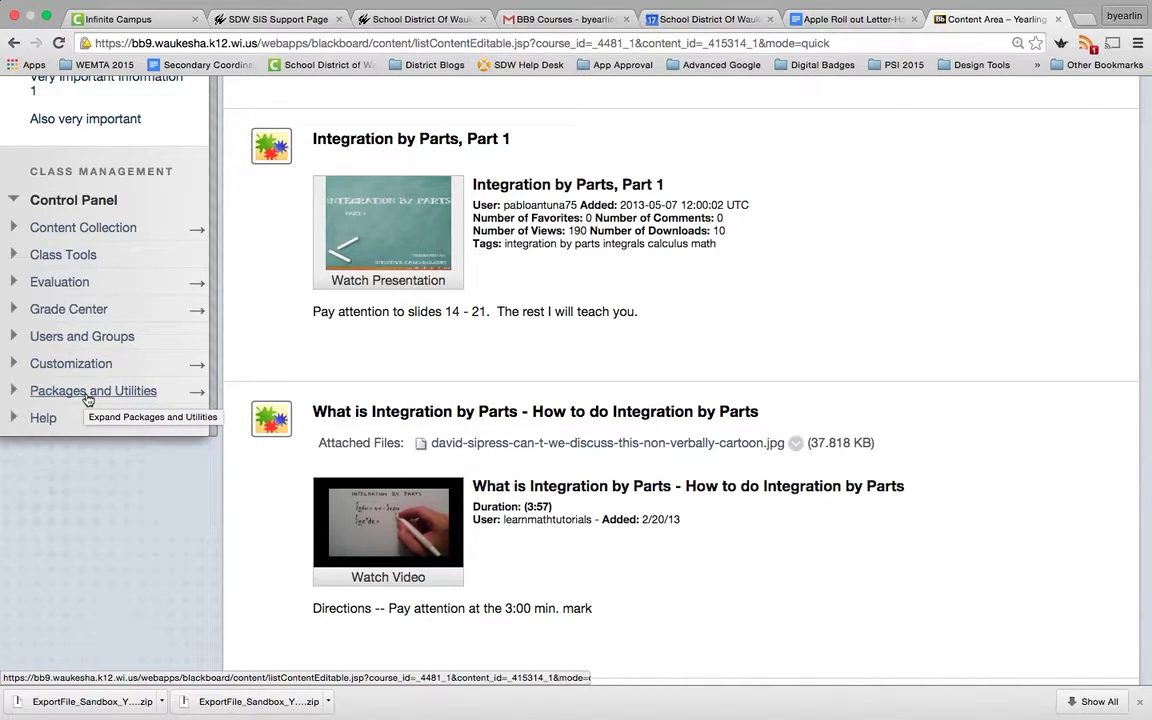
Go to Packages and Utilities > Export/Archive Class in the Control Panel.
click(88, 397)
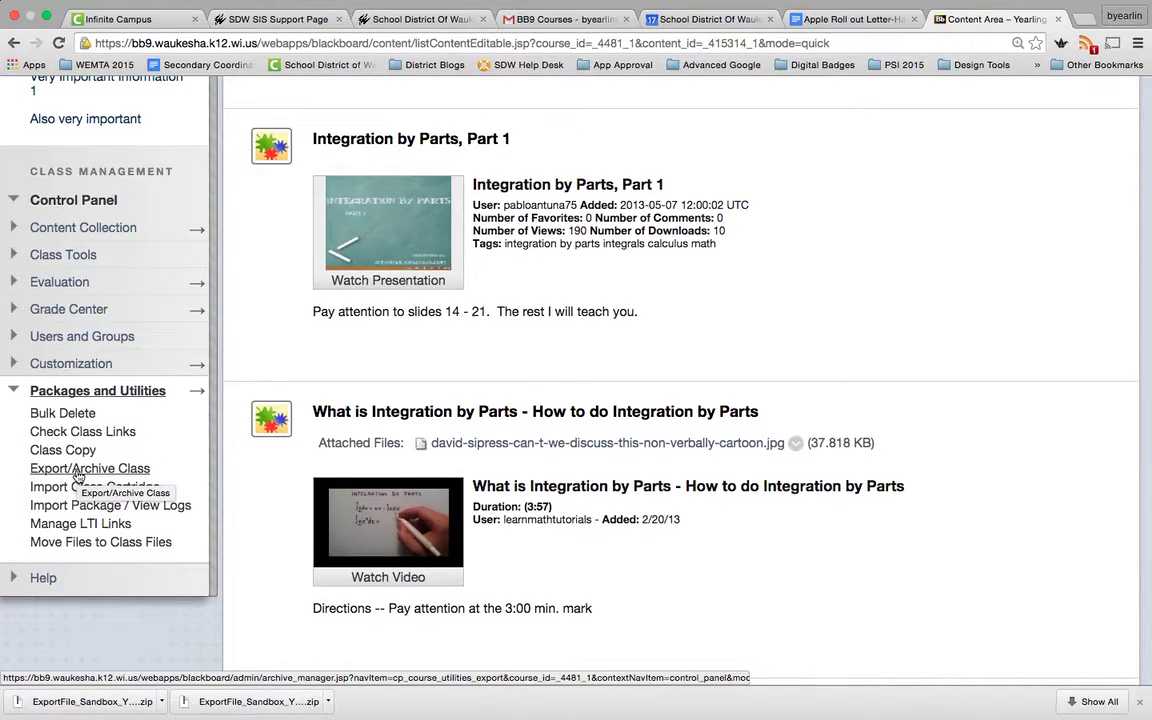
click(77, 472)
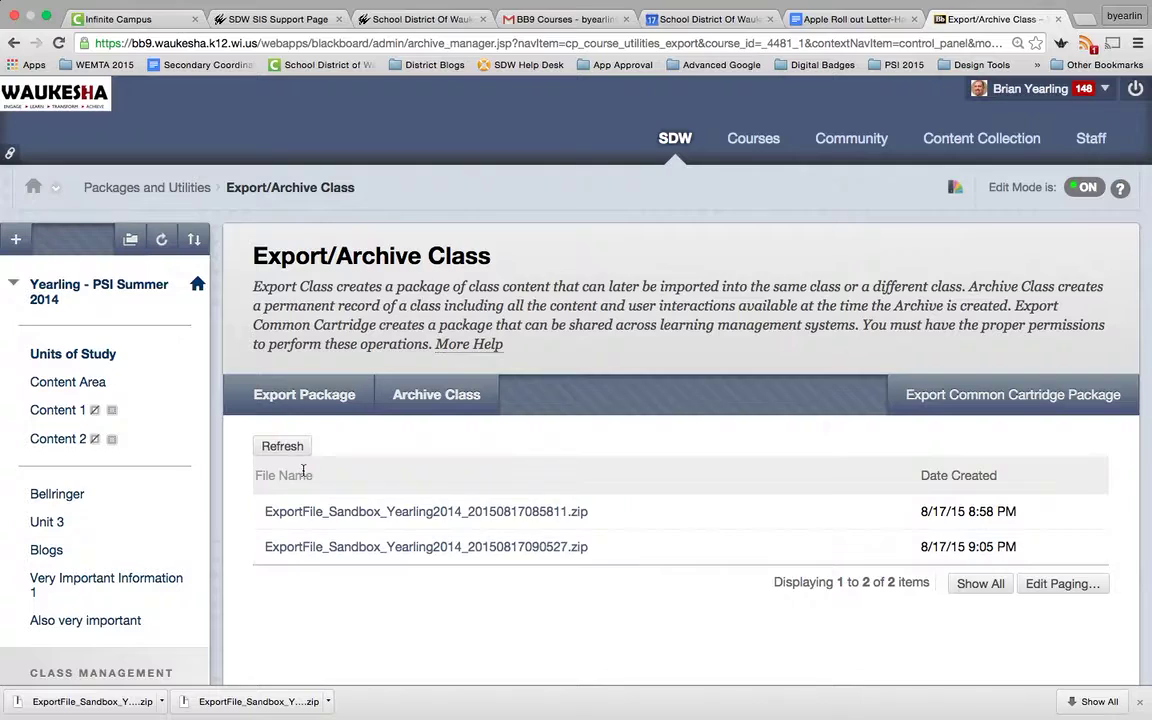
Submit a new export package containing only Very Important Information 1 and Also very important.
click(279, 397)
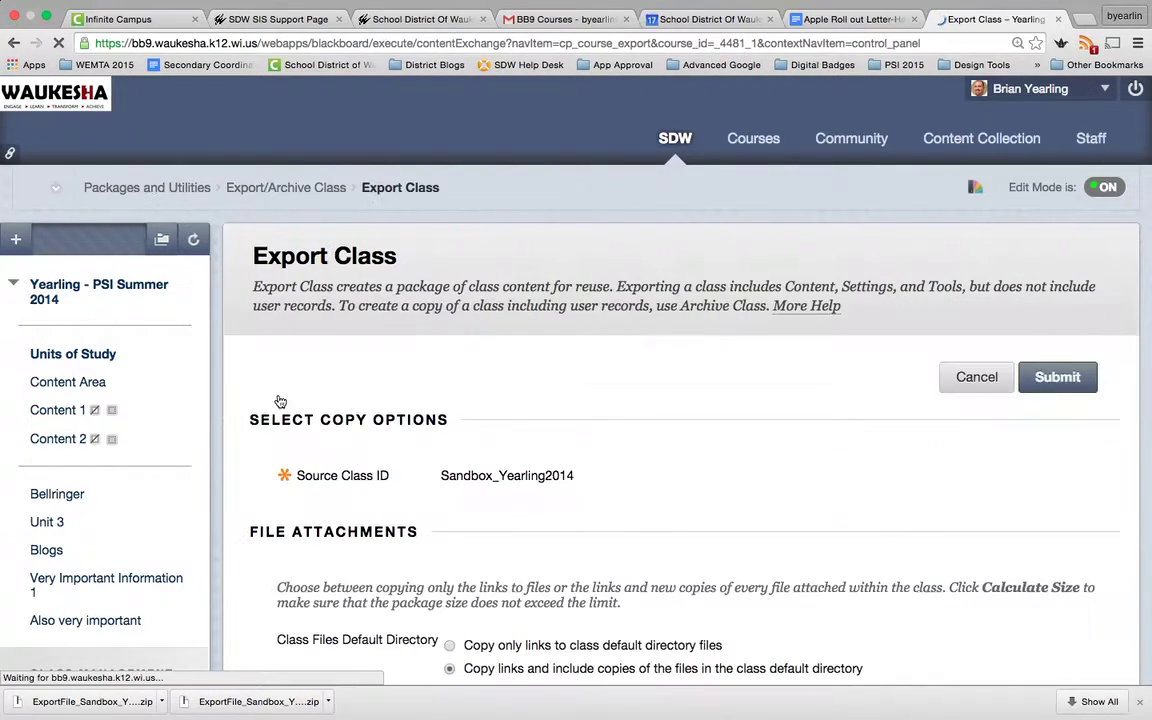
scroll(410, 637, down, 5)
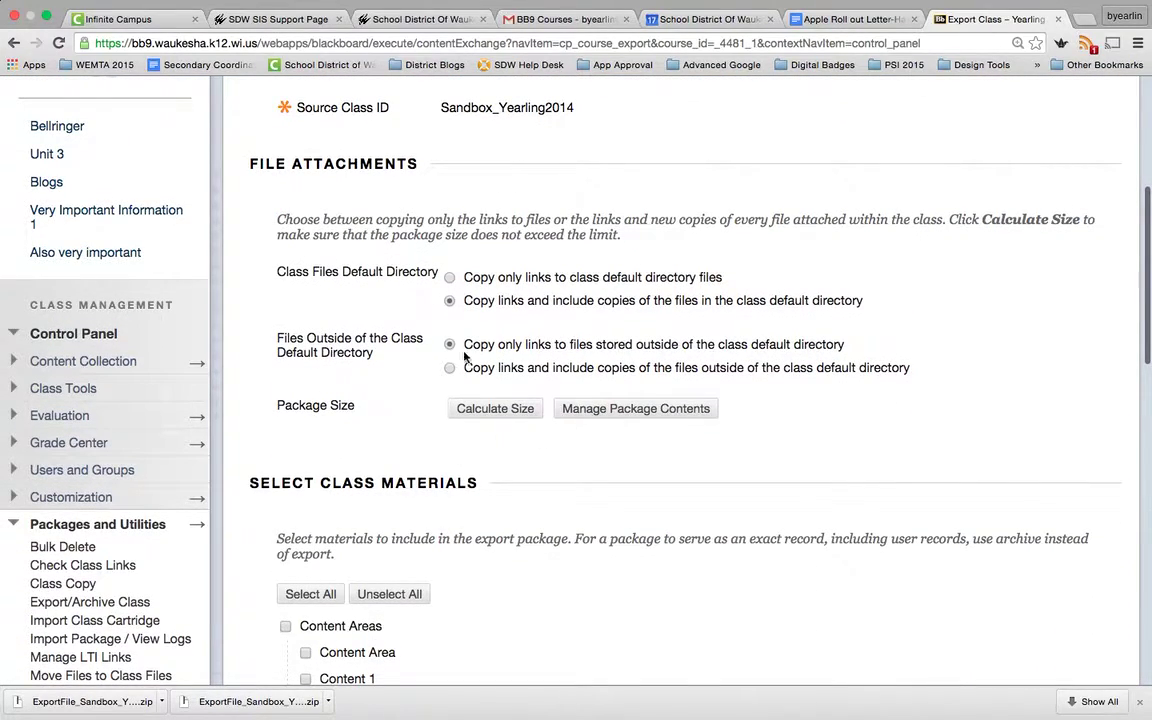
scroll(464, 355, down, 4)
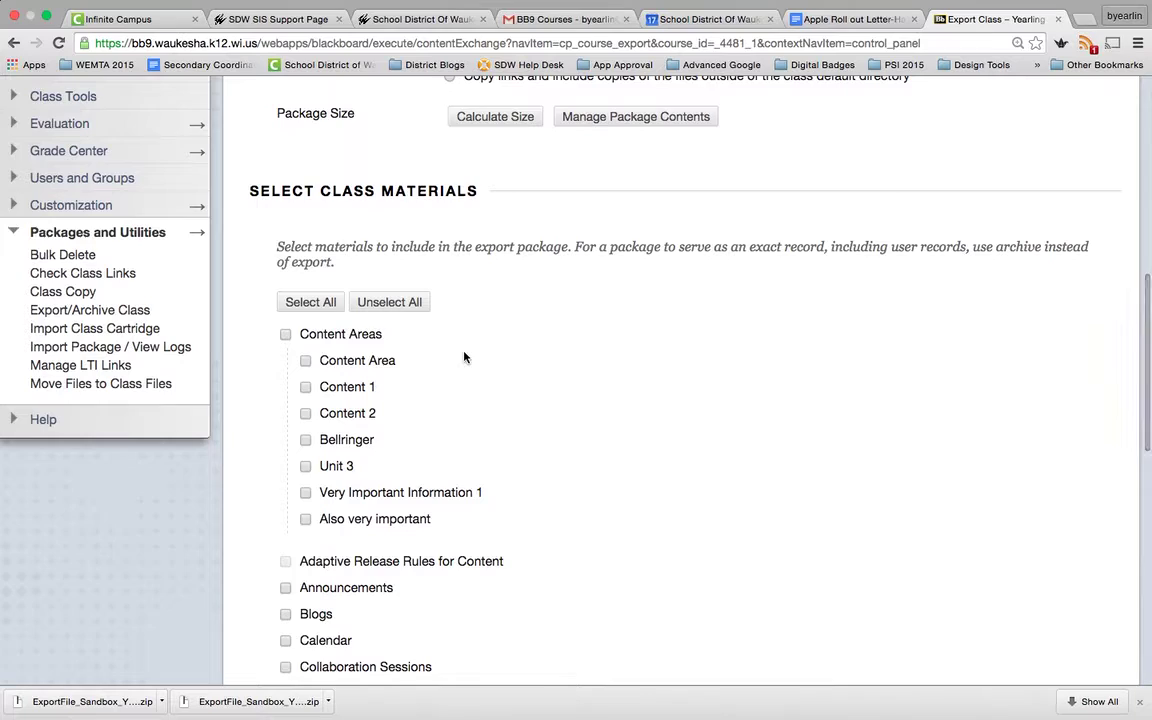
scroll(464, 355, down, 2)
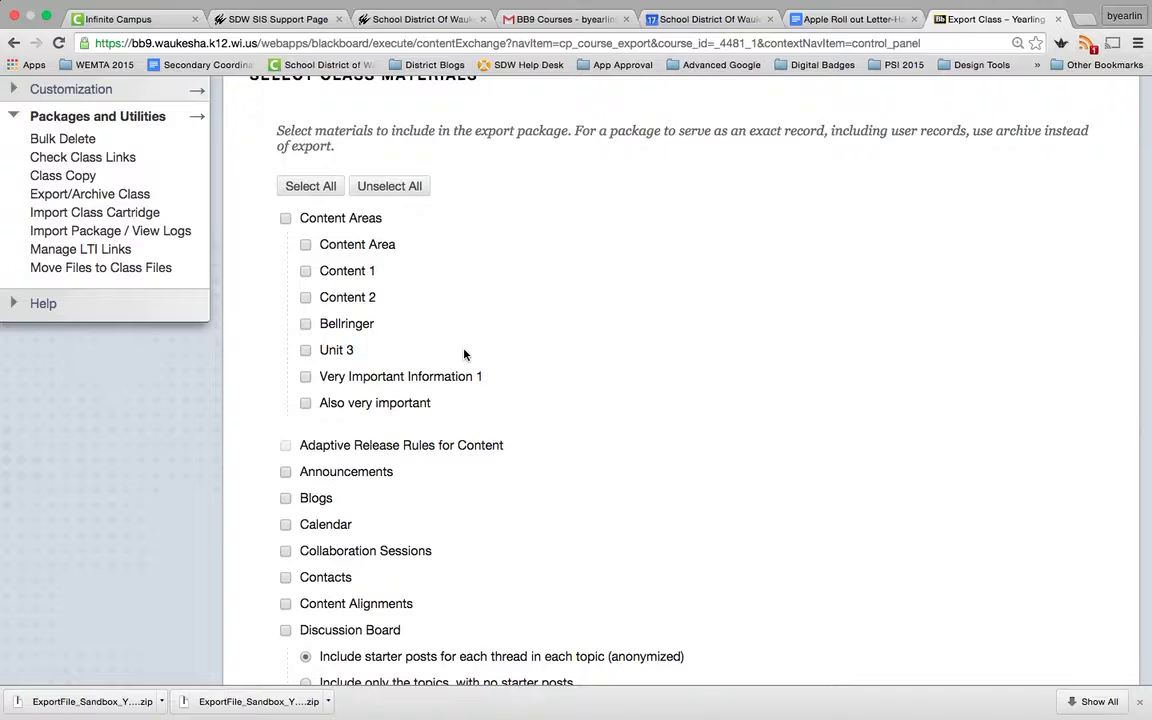
scroll(464, 355, down, 2)
scroll(464, 355, up, 1)
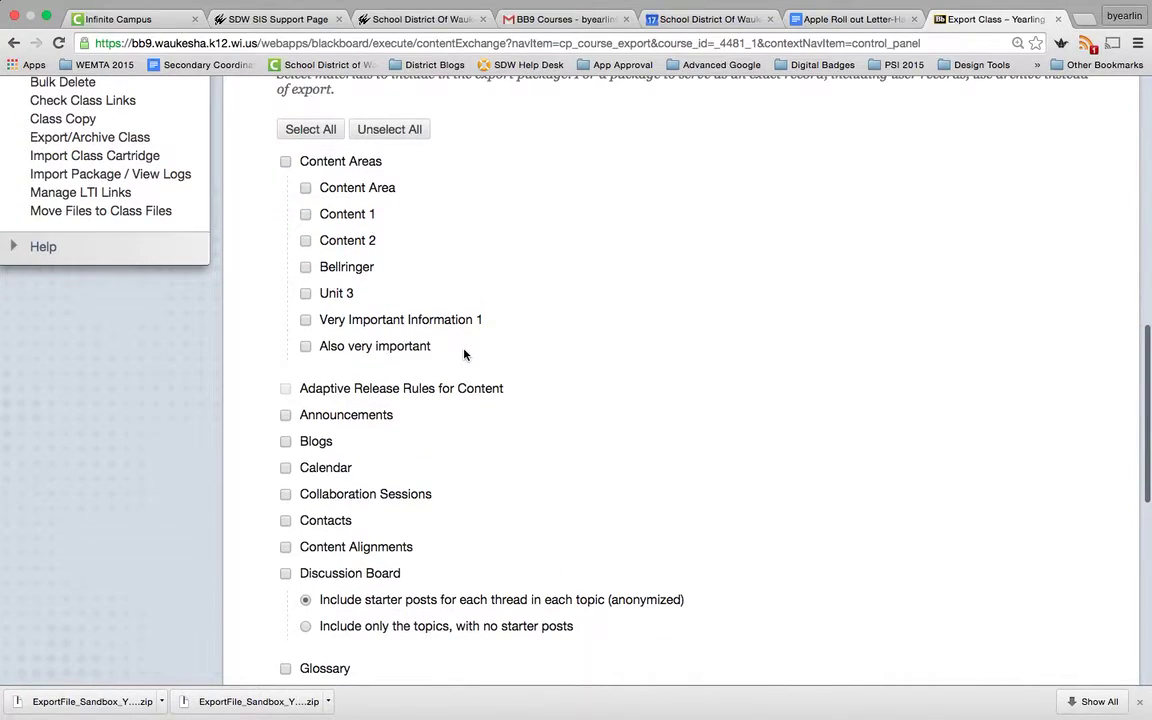
click(306, 130)
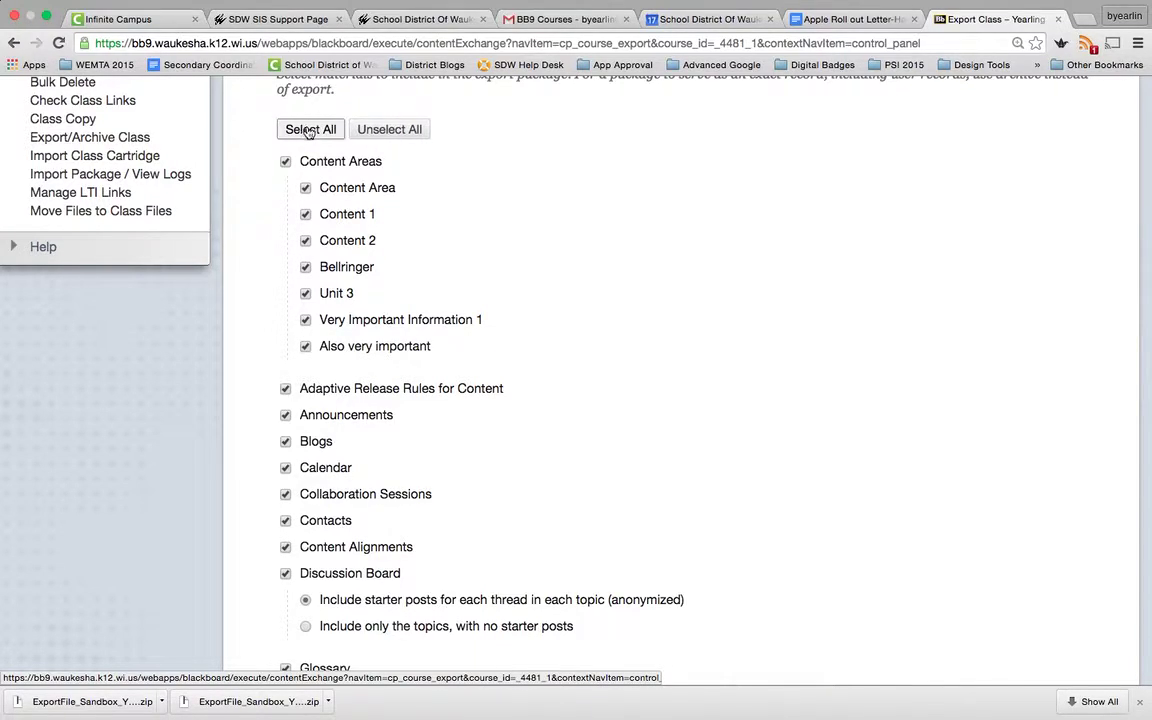
click(400, 132)
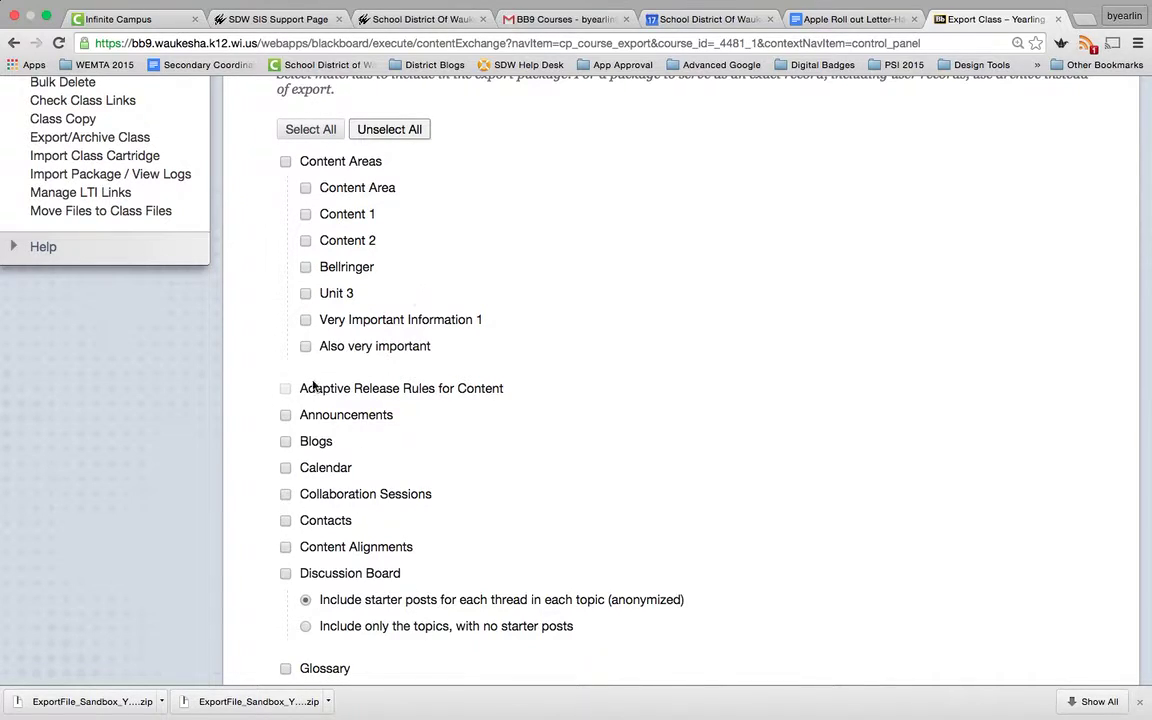
click(305, 320)
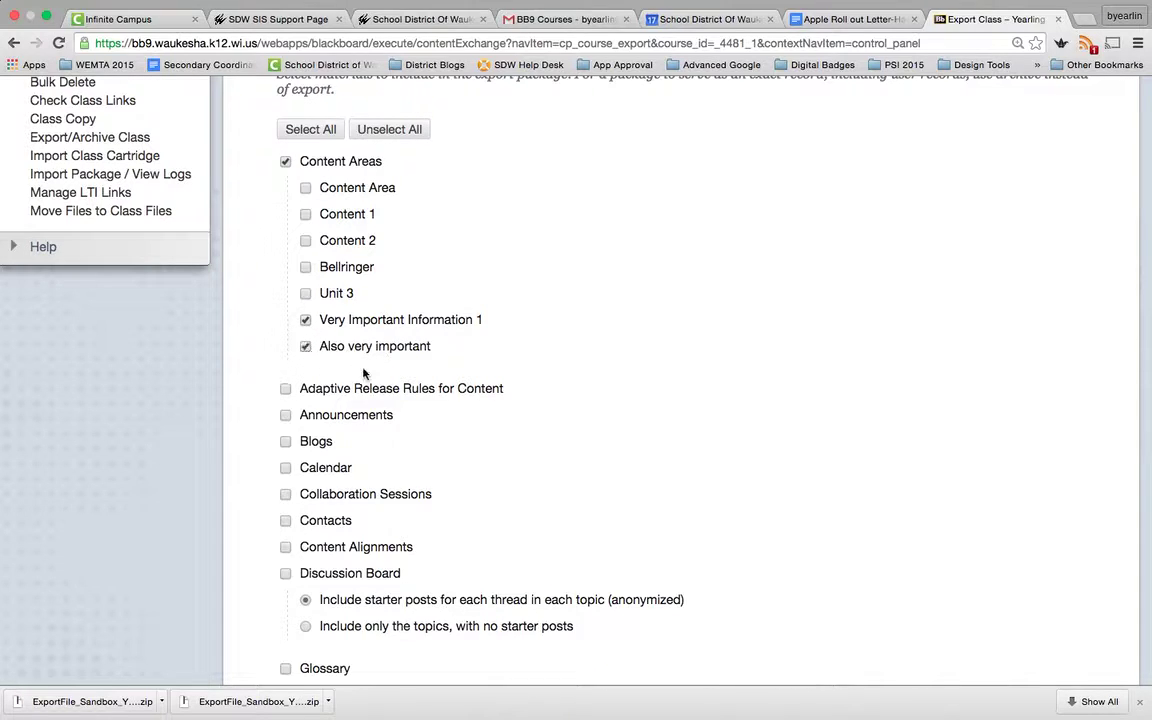
scroll(398, 278, down, 10)
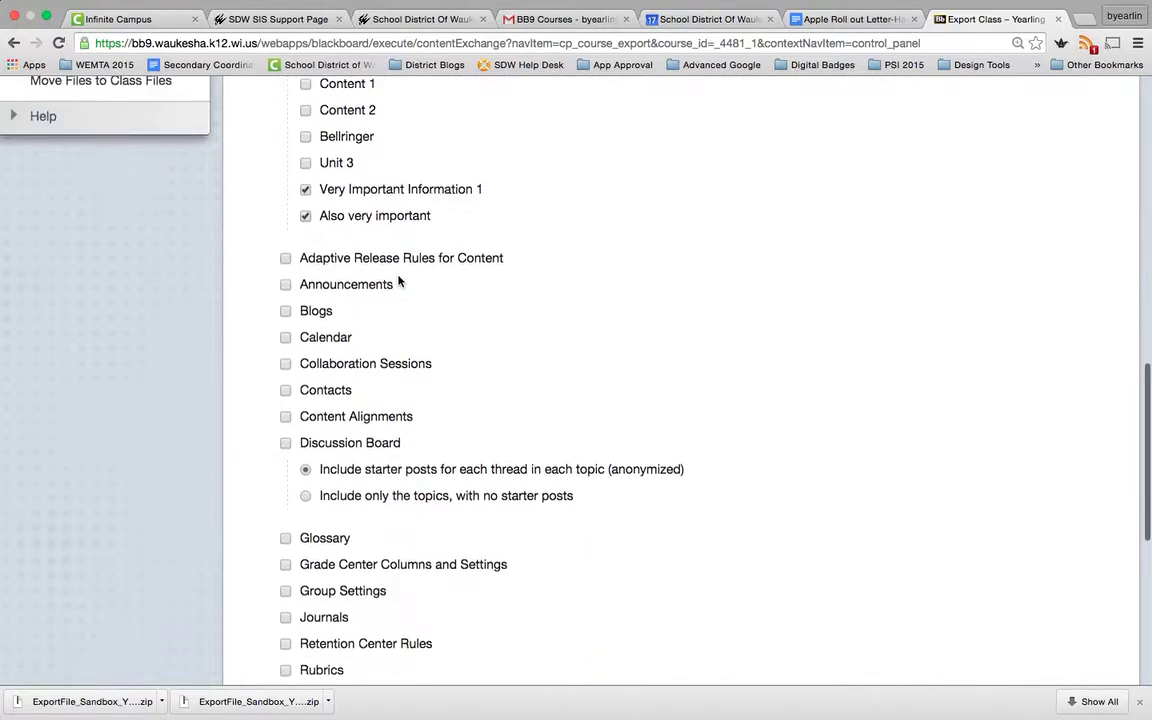
scroll(398, 280, down, 2)
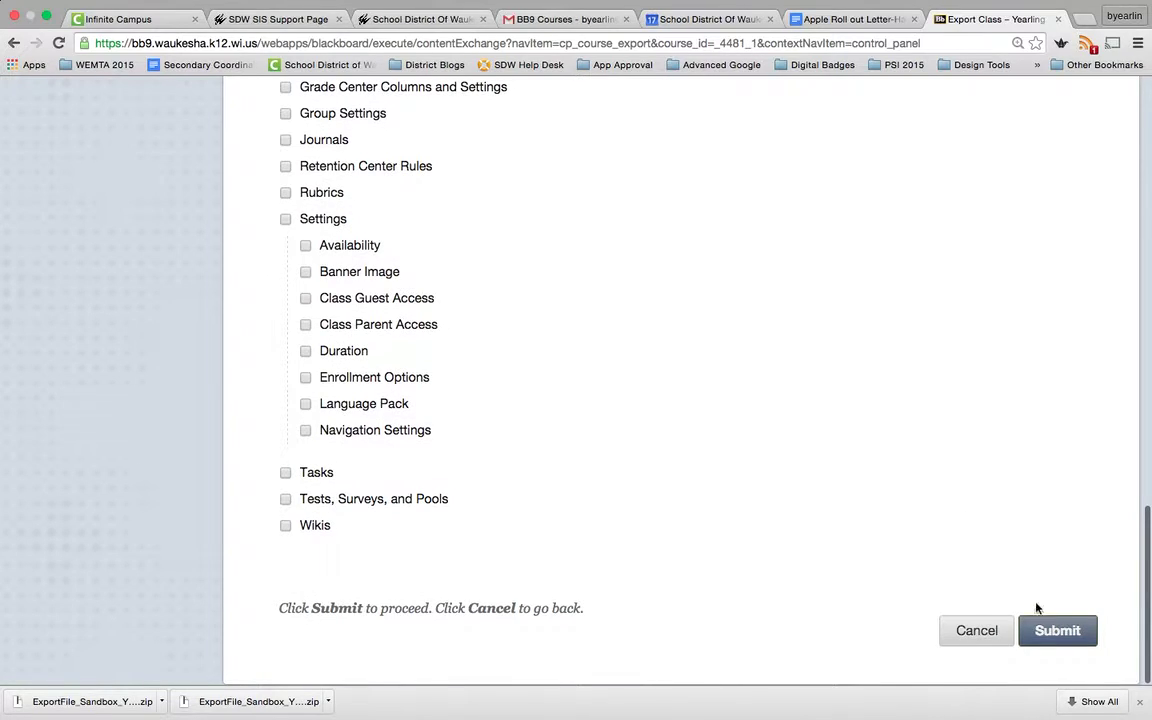
click(1050, 632)
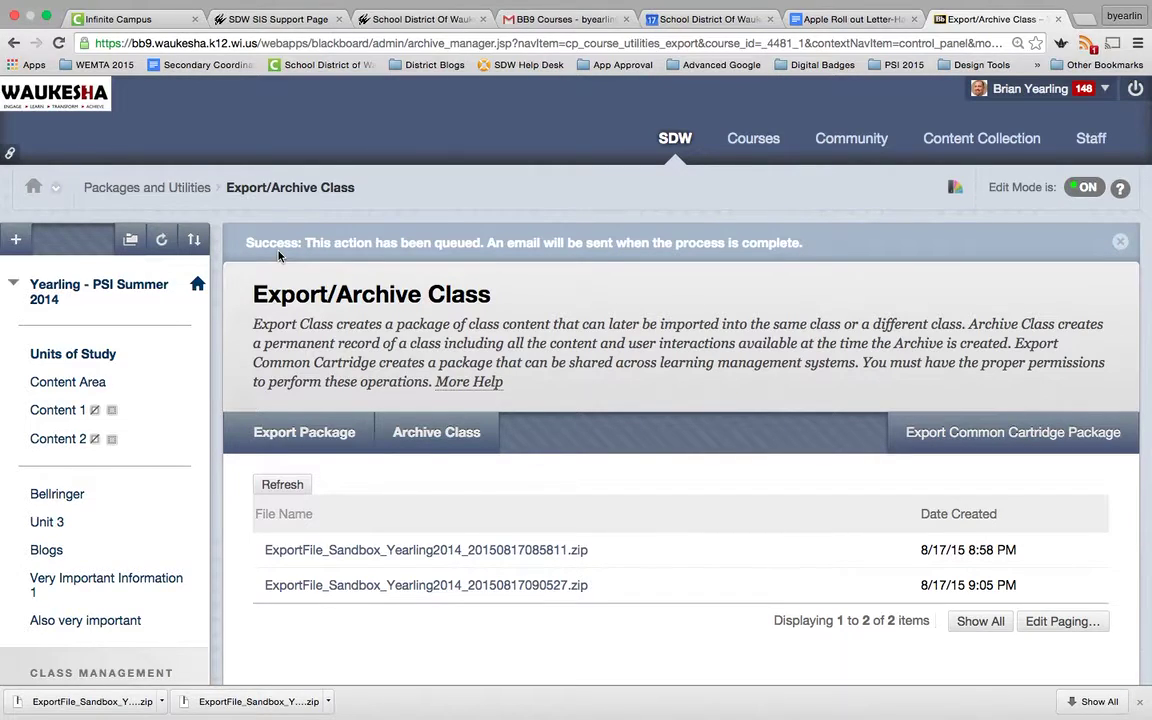
Reload the export list until the 9:15 PM ExportFile_Sandbox_Yearling2014 zip appears.
click(60, 43)
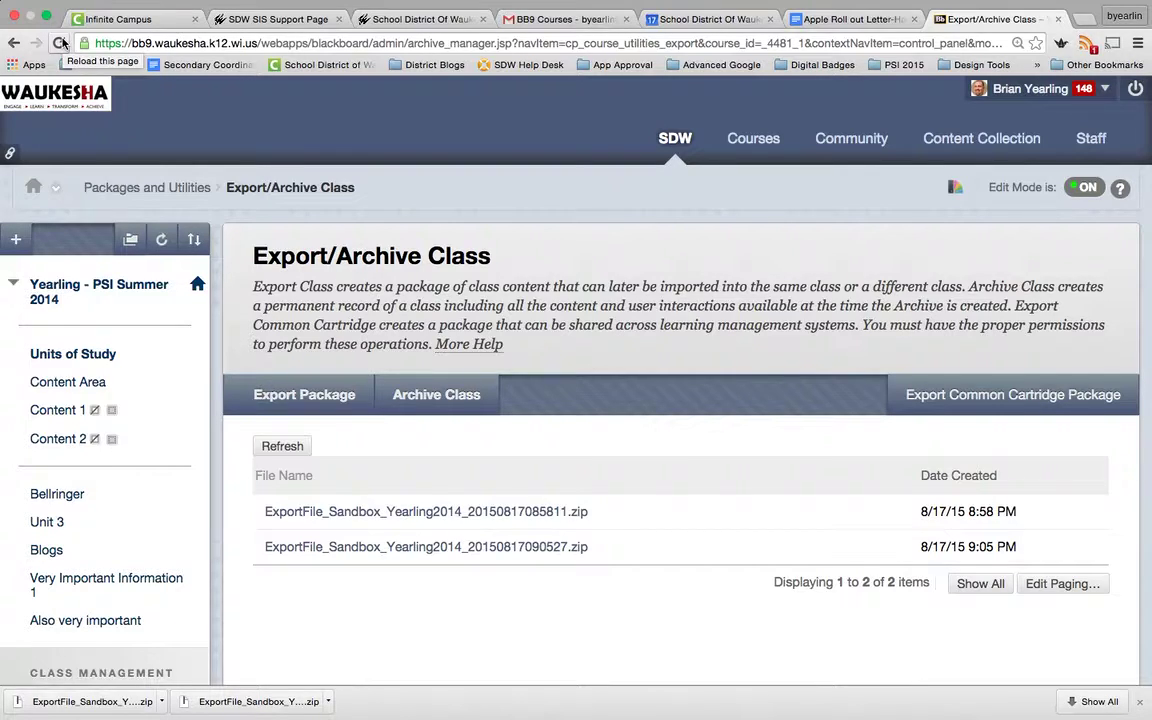
click(63, 45)
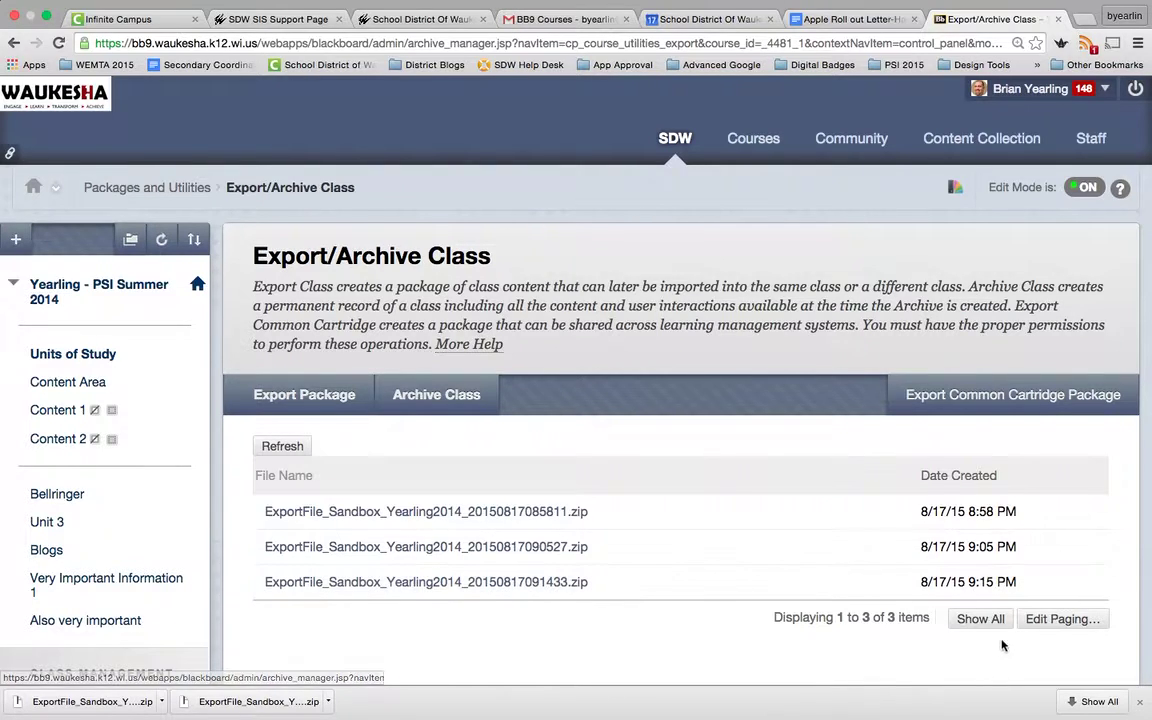
Save ExportFile_Sandbox_Yearling2014_20150817091433.zip to the Desktop.
click(486, 588)
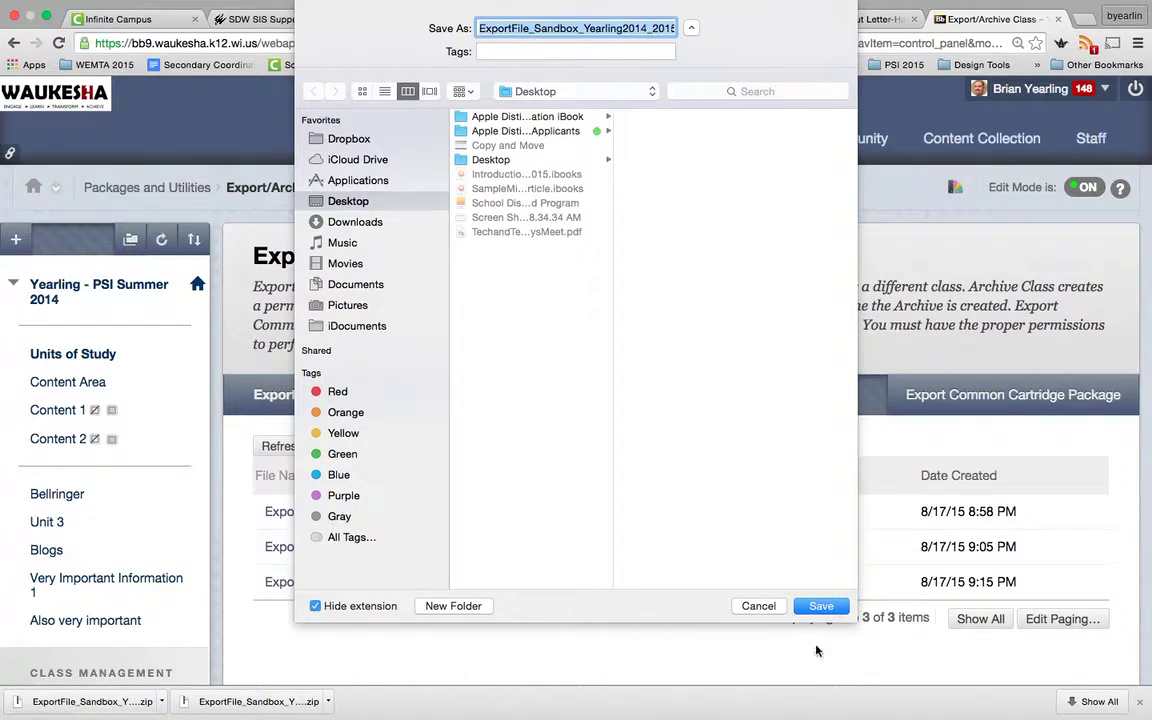
click(820, 607)
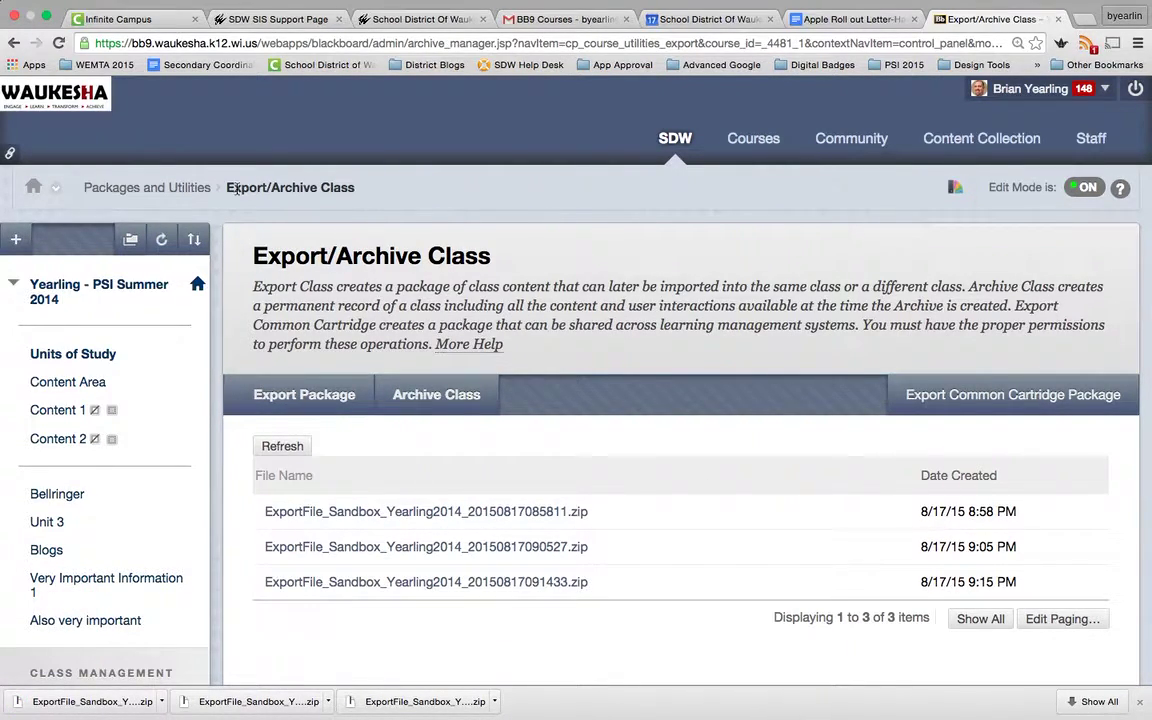
Open the PSI 2015 - Yearling course from My Classes on the home tab.
click(680, 142)
scroll(810, 468, down, 5)
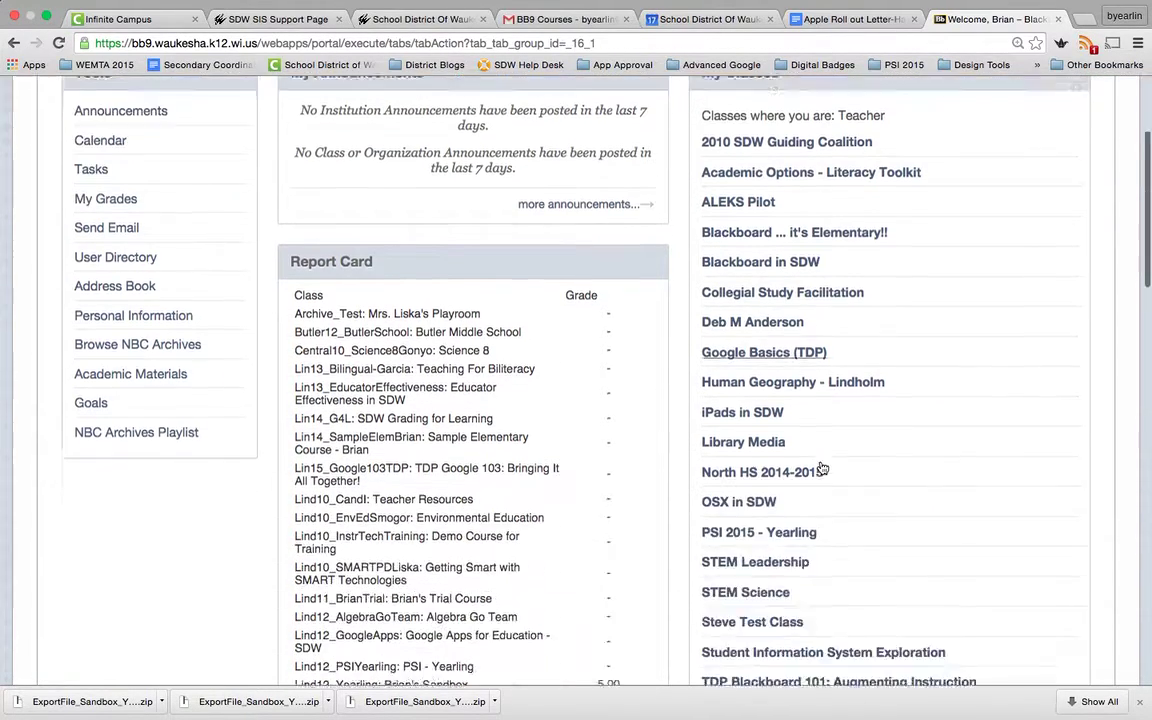
scroll(820, 466, down, 1)
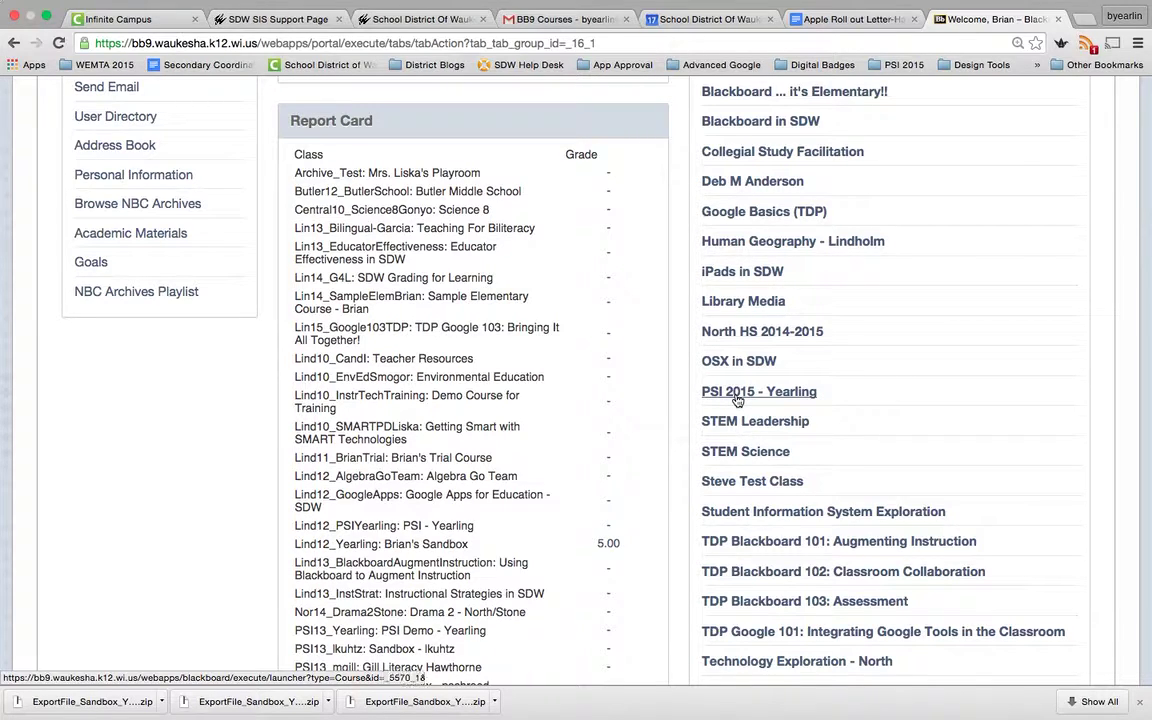
click(737, 399)
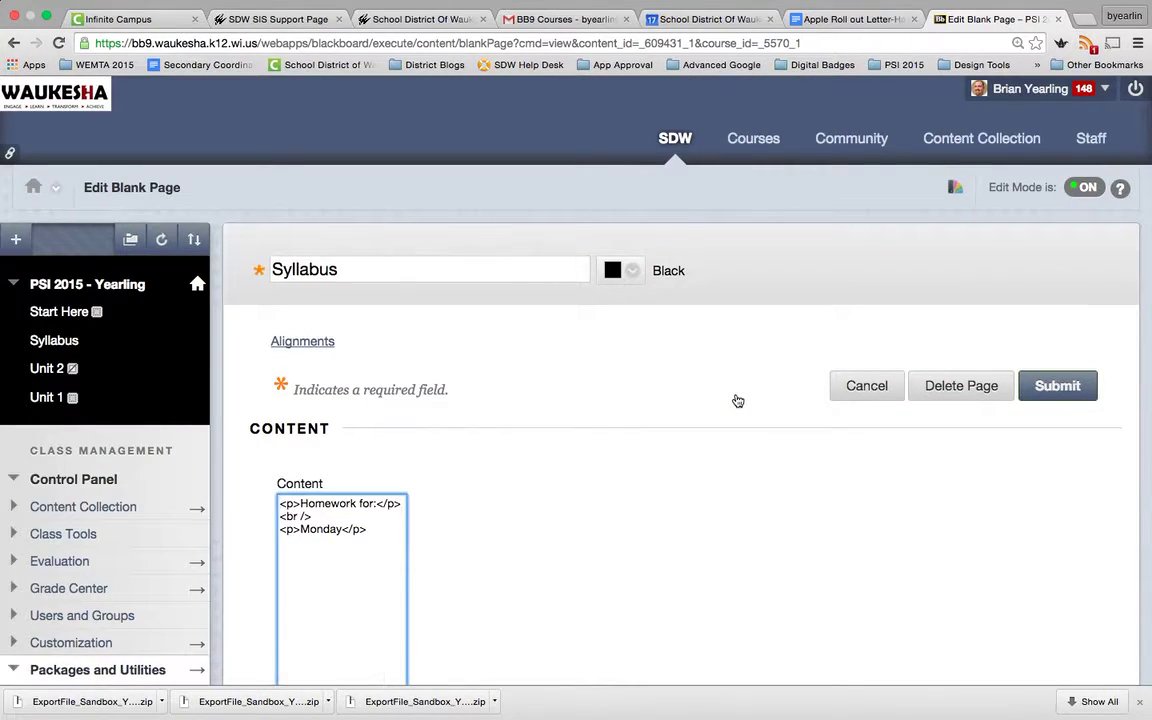
scroll(737, 401, down, 10)
scroll(737, 401, up, 10)
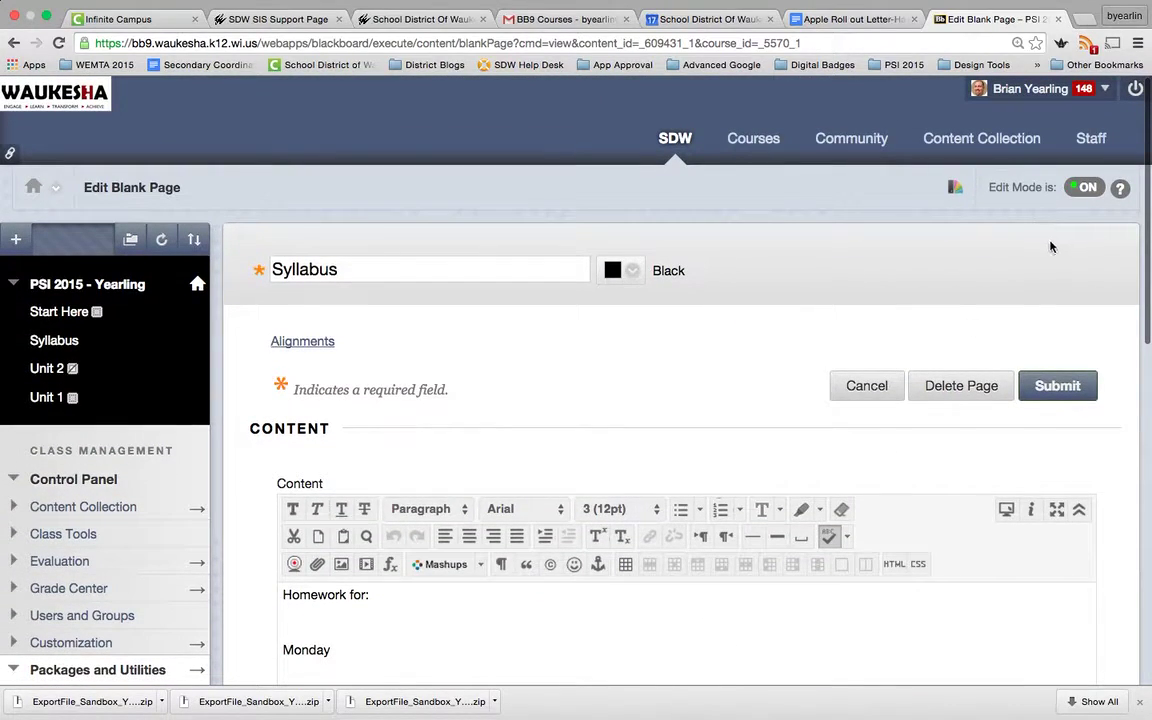
scroll(421, 267, down, 8)
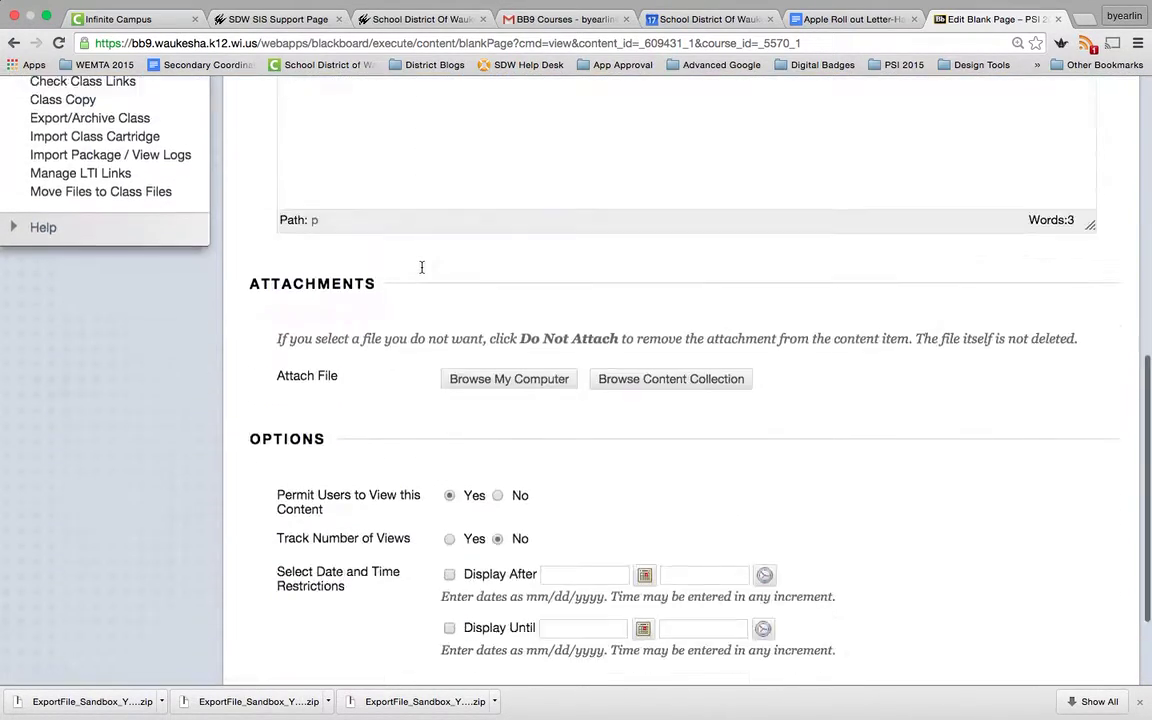
scroll(421, 267, up, 3)
scroll(404, 267, down, 1)
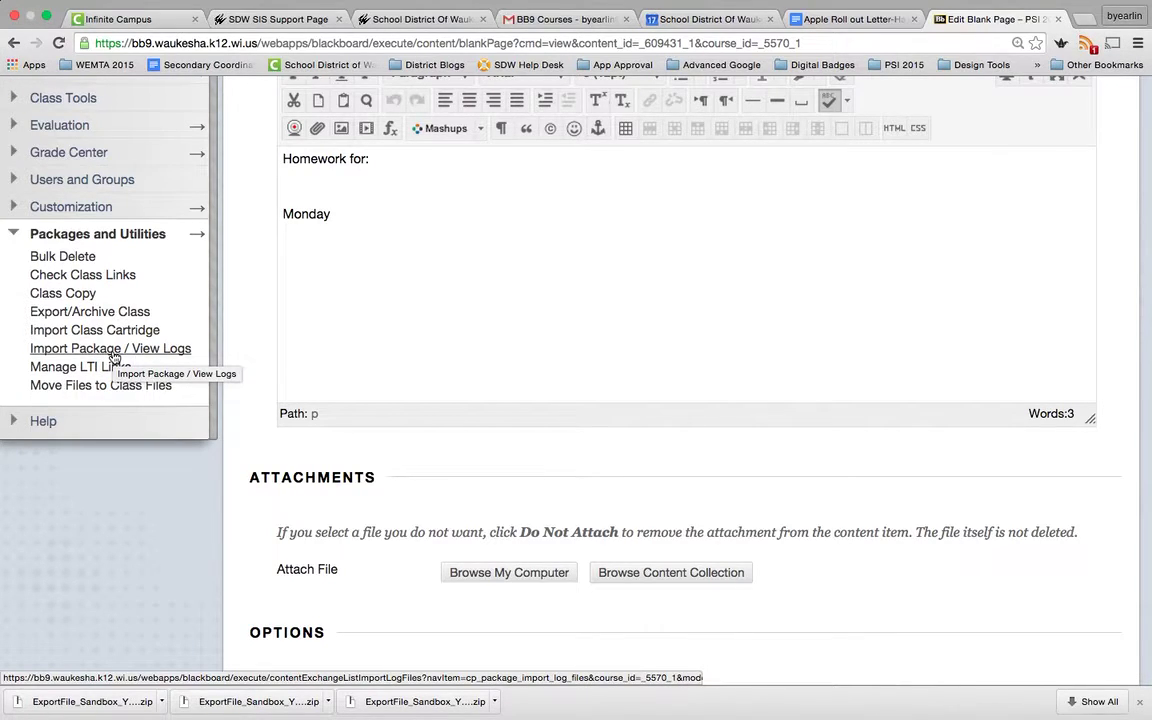
Start a package import attaching ExportFile_Sandbox_Yearling2014_20150817091433.zip from the Desktop.
click(112, 352)
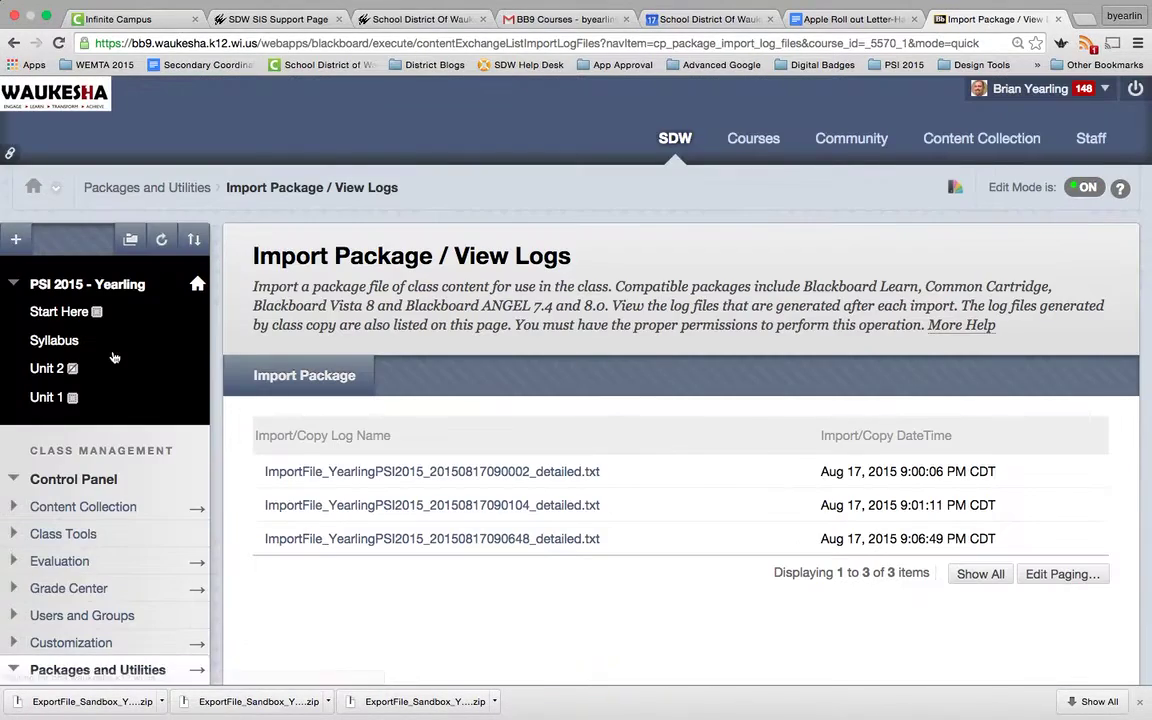
click(304, 376)
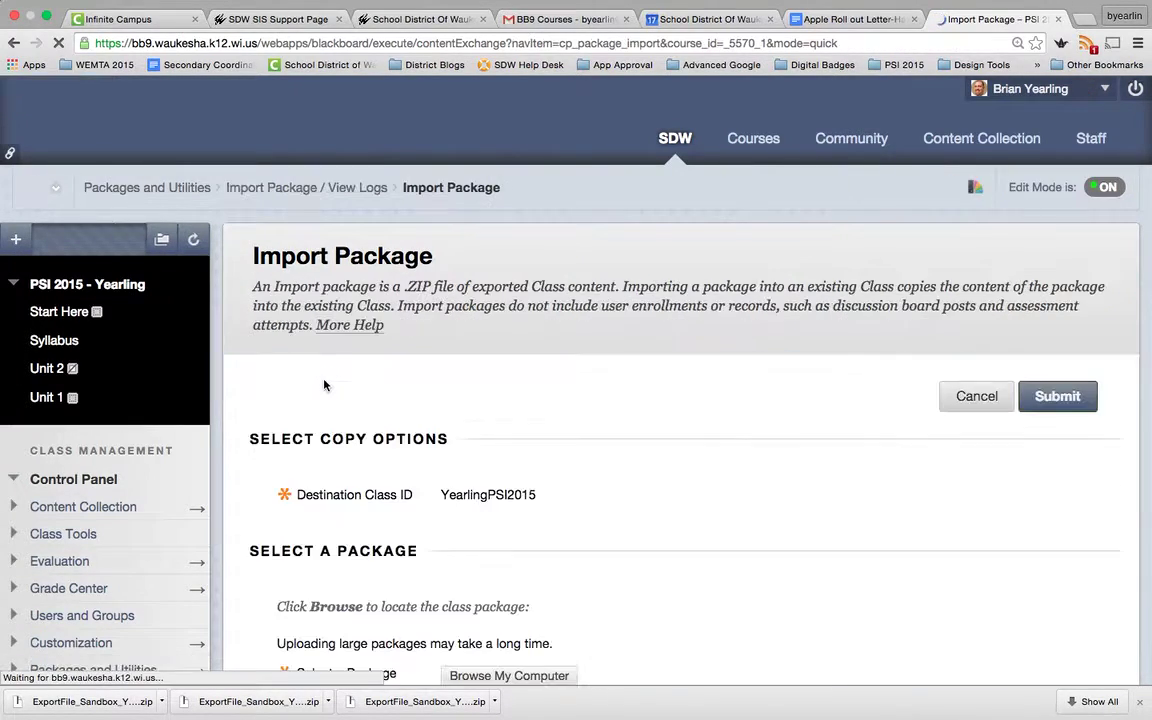
scroll(324, 385, down, 5)
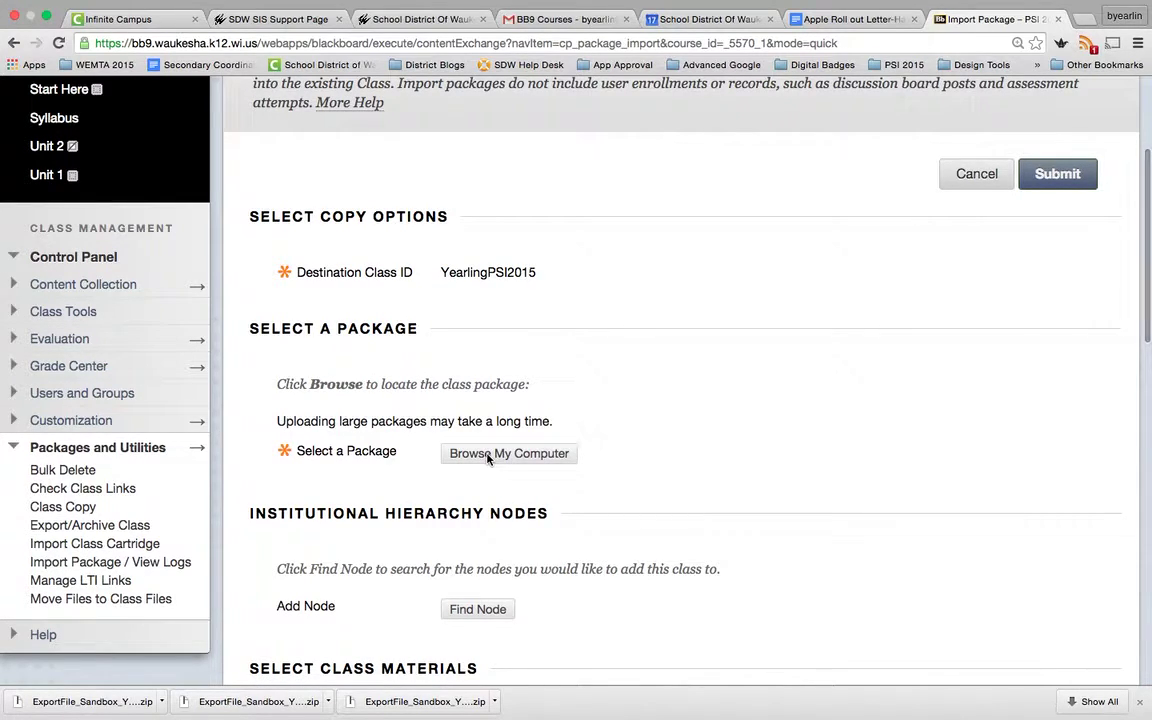
click(488, 455)
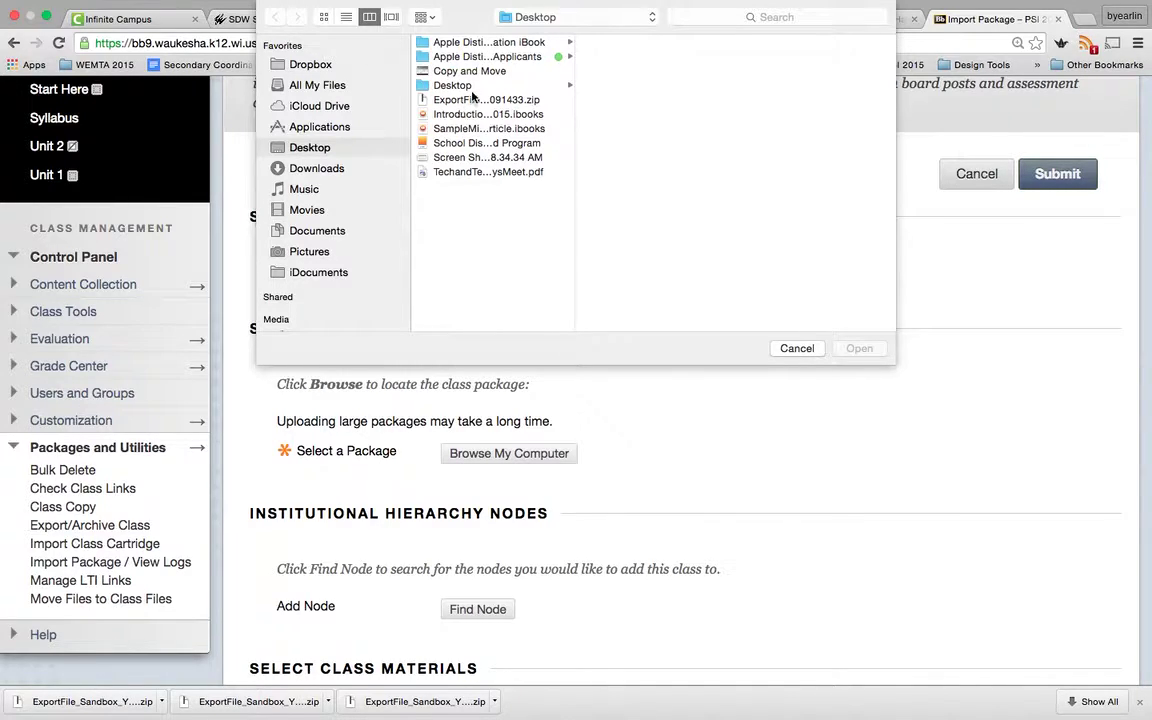
click(471, 86)
click(471, 101)
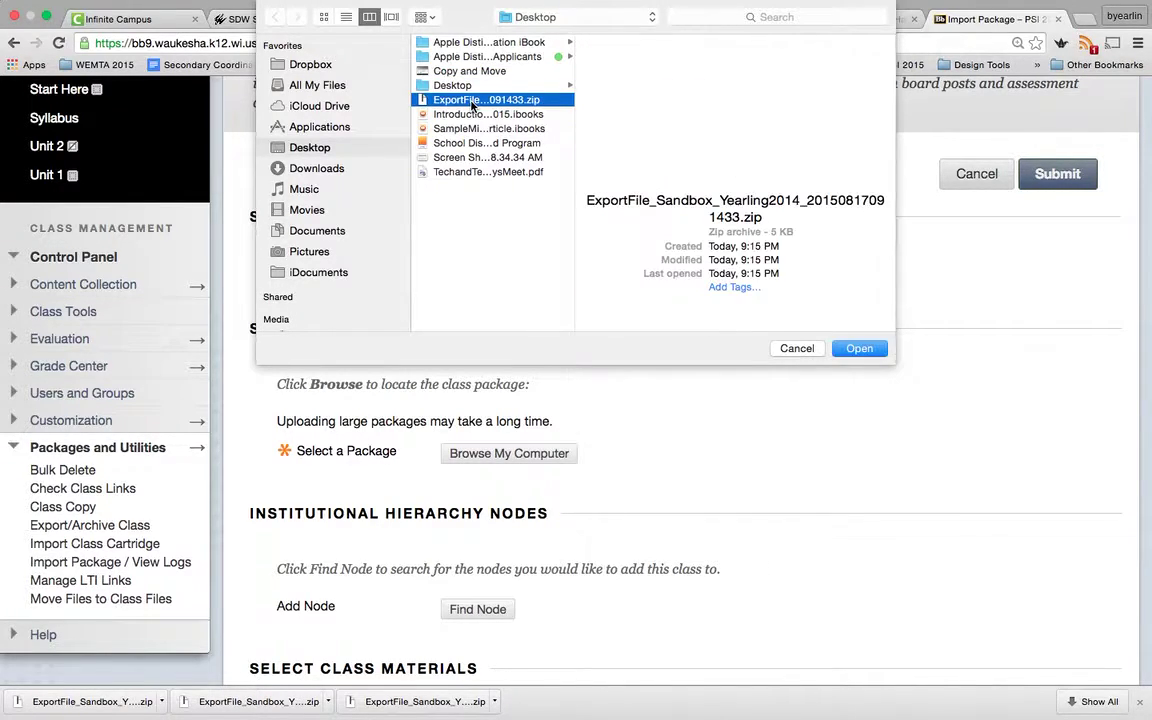
click(861, 350)
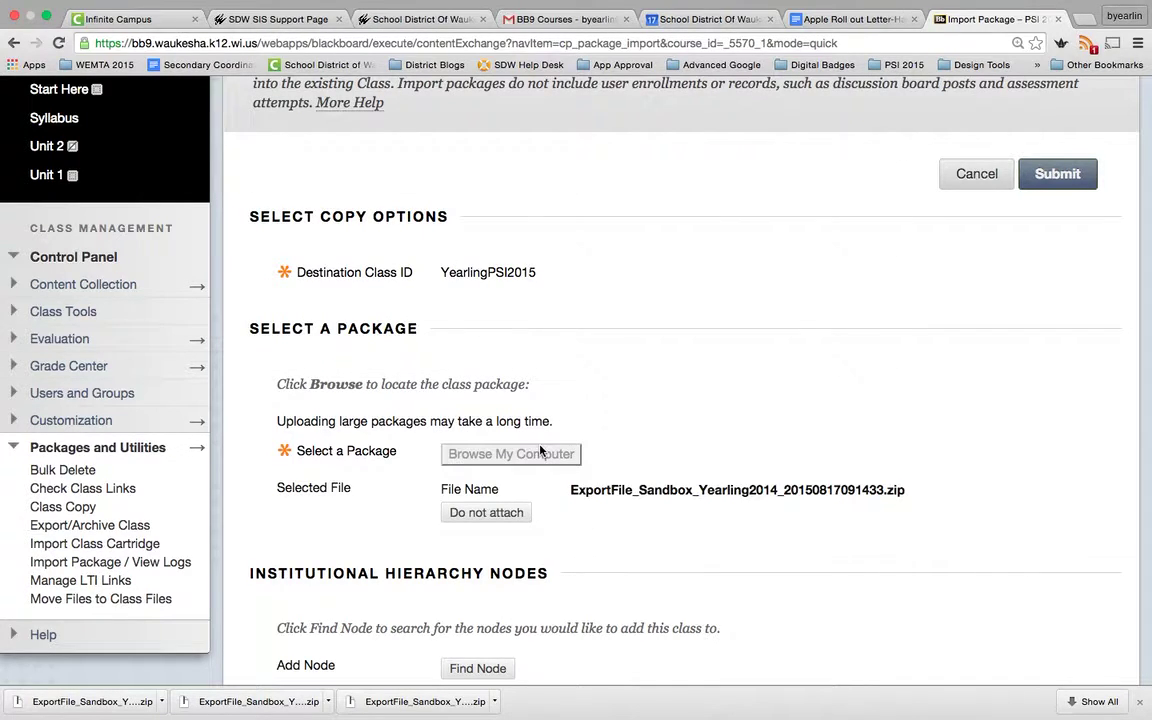
scroll(540, 451, down, 5)
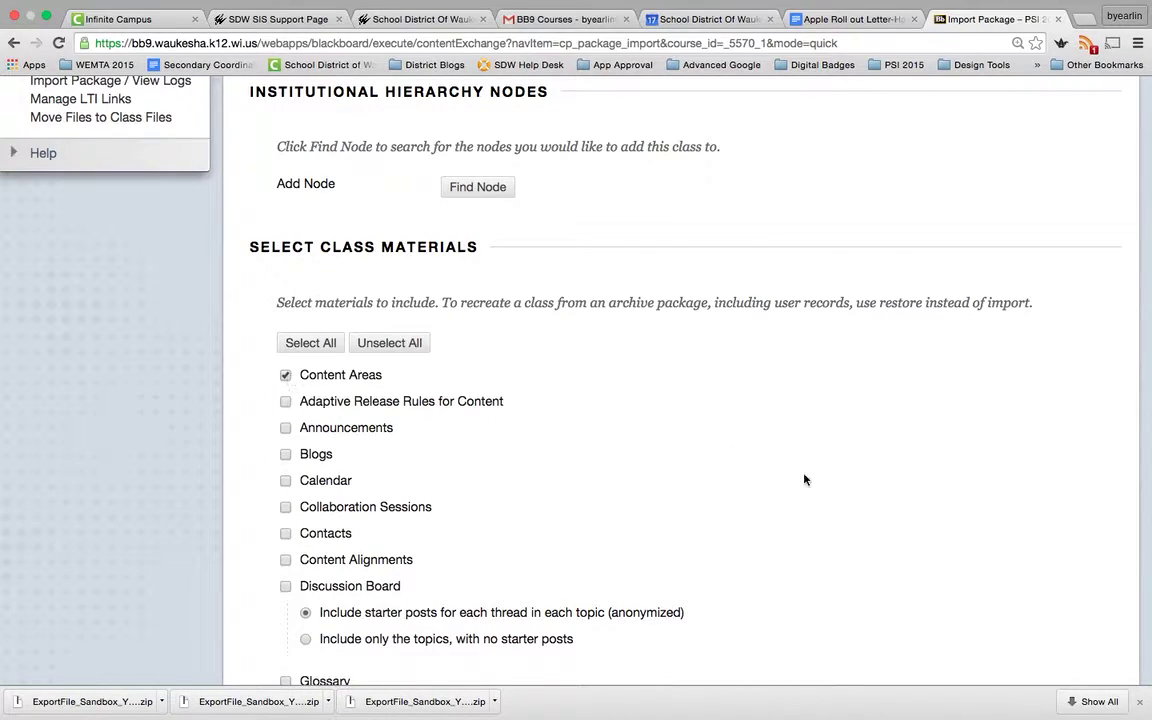
scroll(804, 480, down, 10)
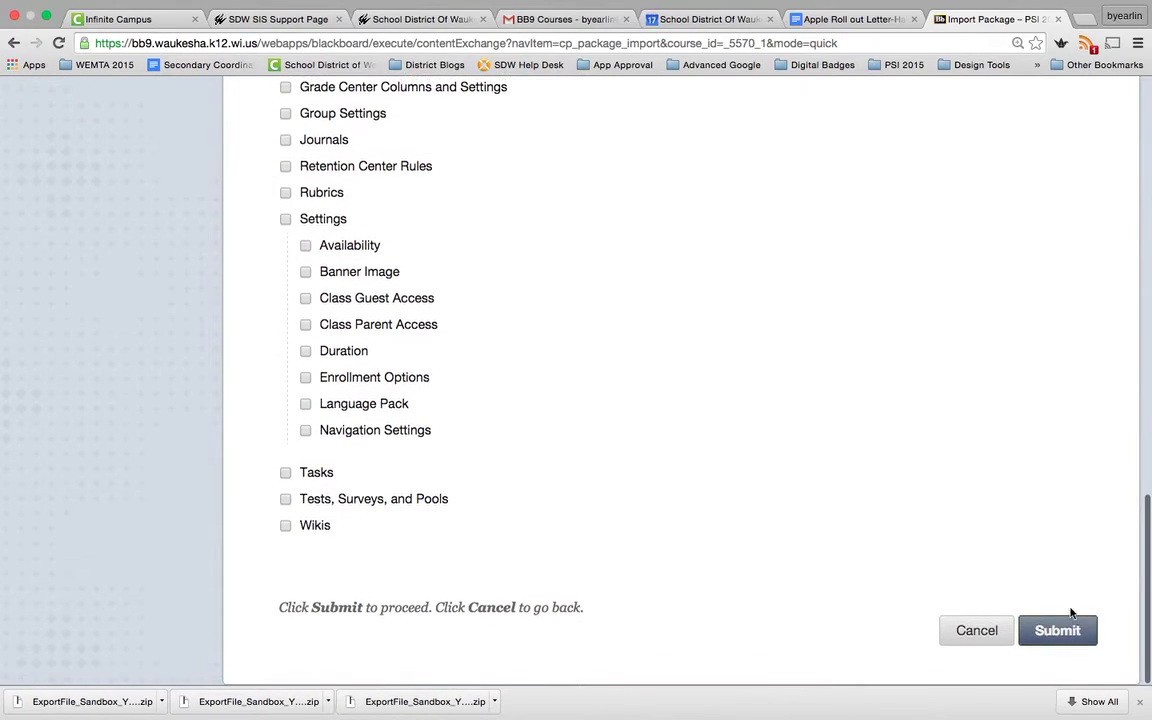
Submit the package import into PSI 2015 - Yearling.
click(1066, 628)
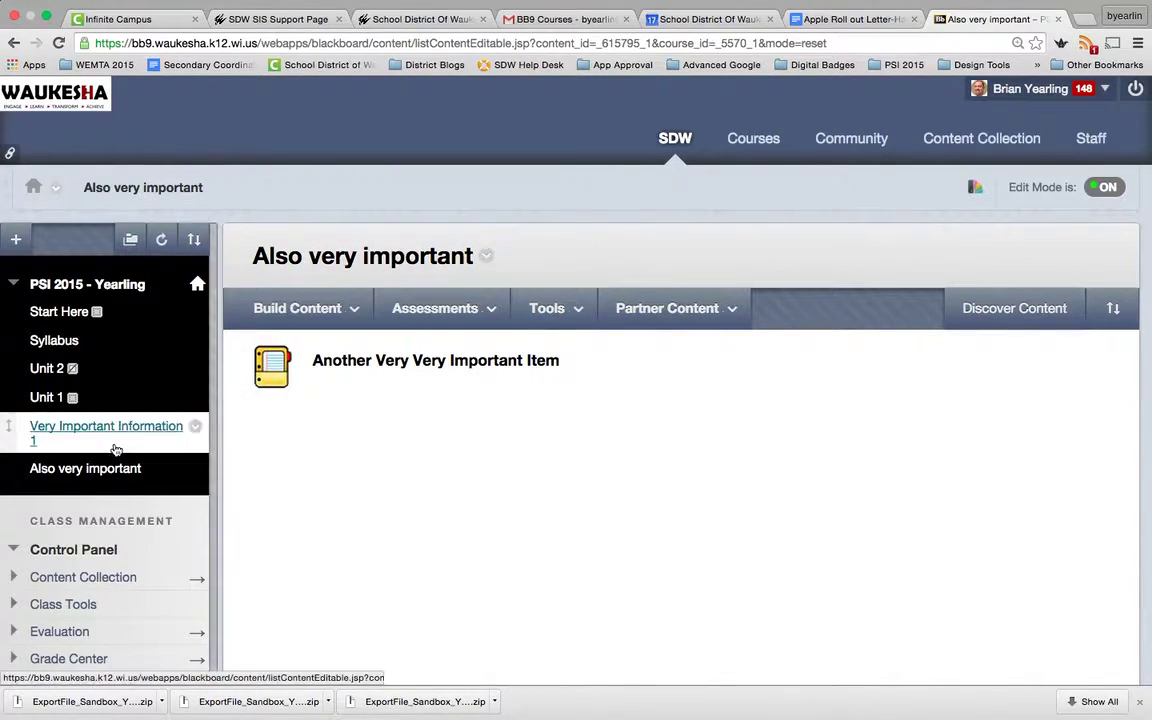
click(15, 239)
click(522, 486)
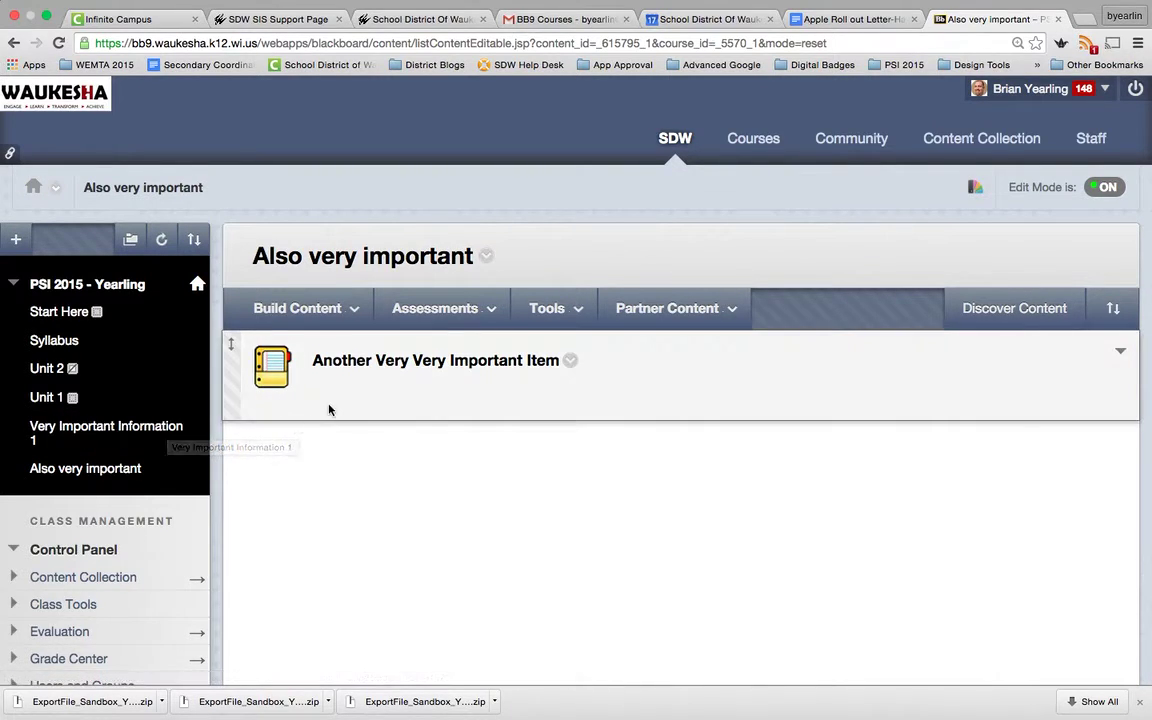
click(336, 316)
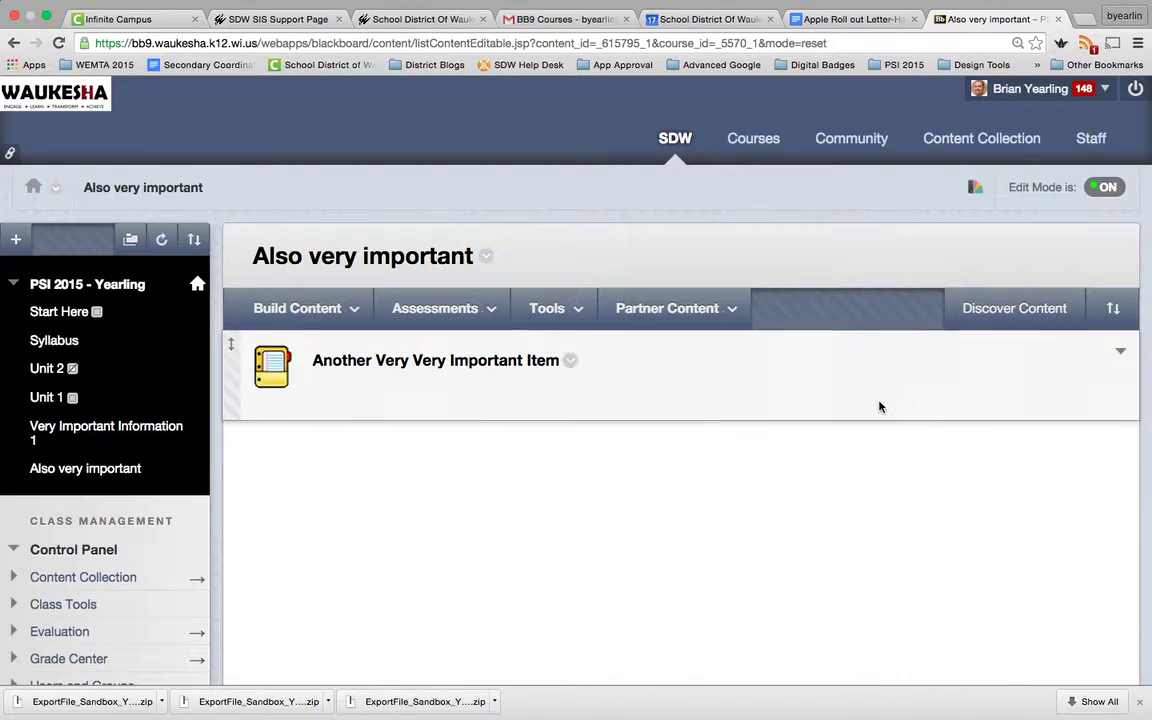
click(550, 309)
click(493, 311)
click(300, 309)
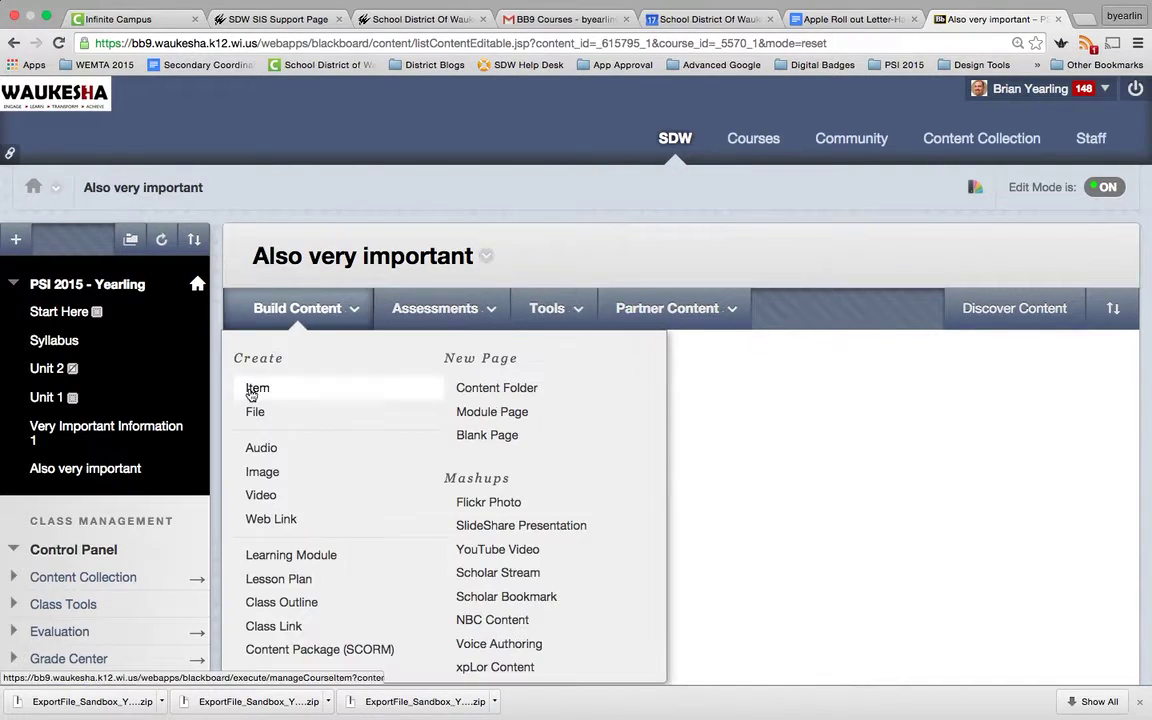